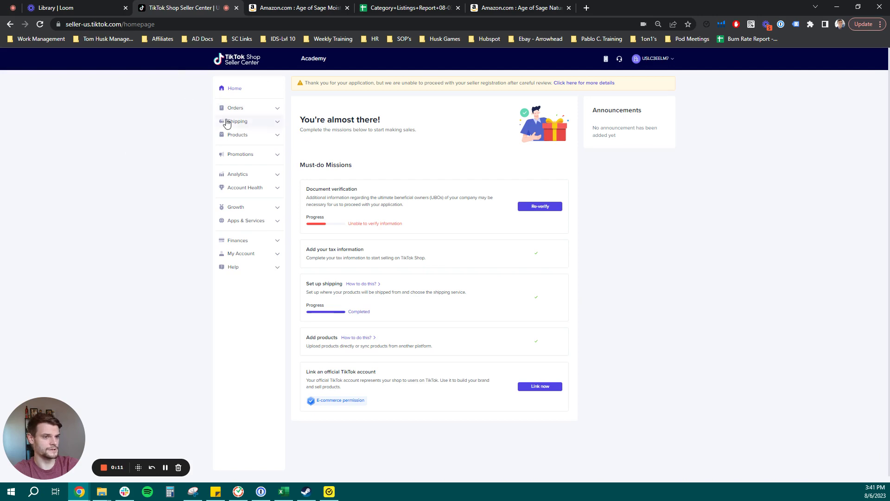
- Expand Products and open Manage Products to list the soap and water bottle listings
left_click(246, 135)
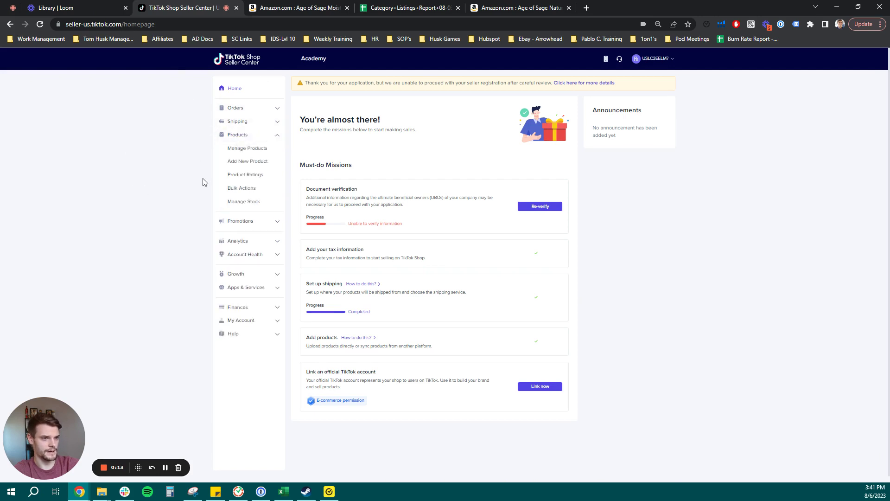
left_click(258, 147)
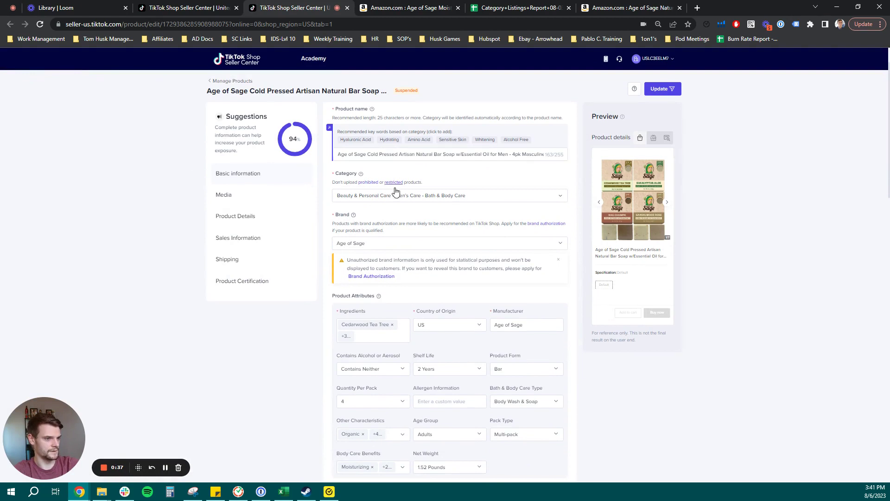
- Scroll down the Age of Sage soap edit page to its Sales Information section
scroll(374, 241, "down", 3)
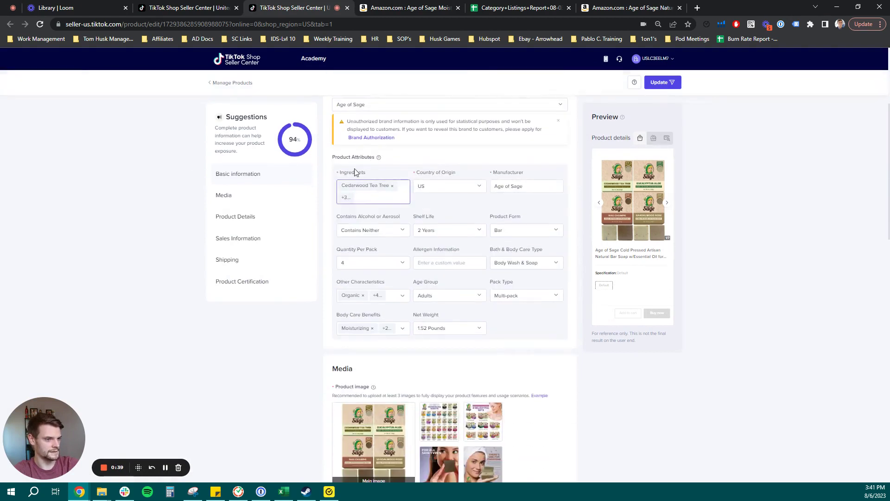
scroll(387, 217, "down", 3)
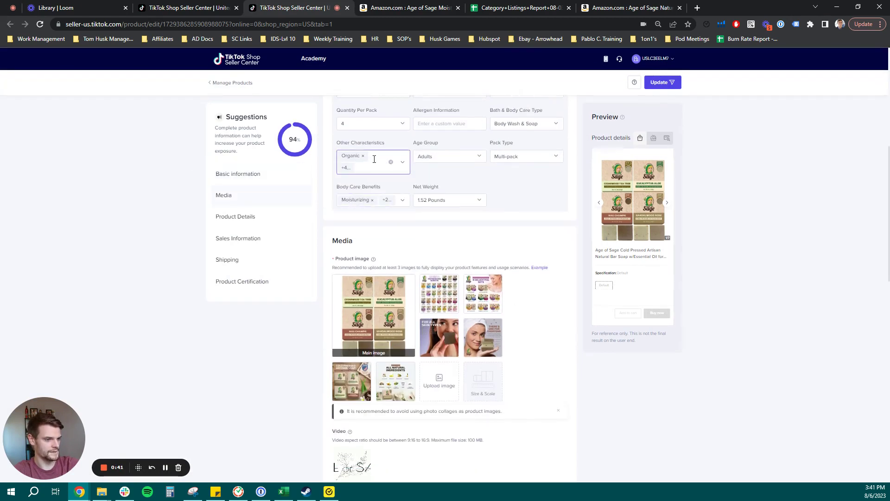
scroll(435, 200, "down", 6)
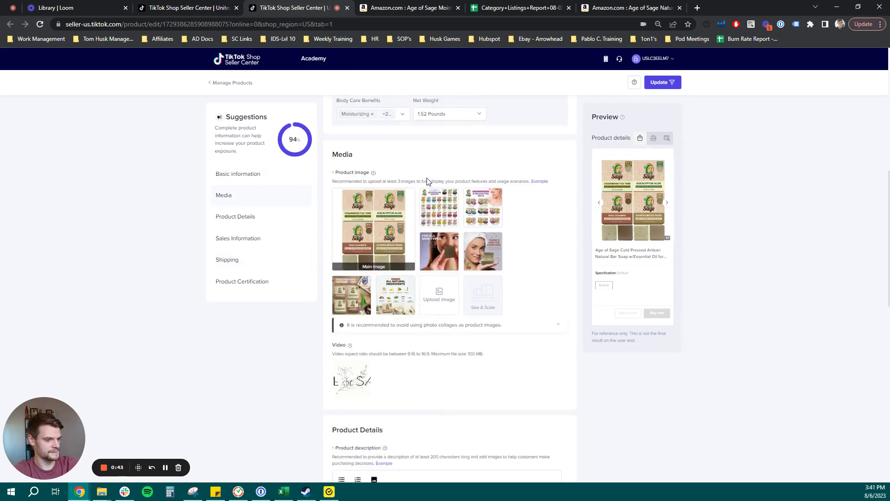
scroll(371, 184, "down", 6)
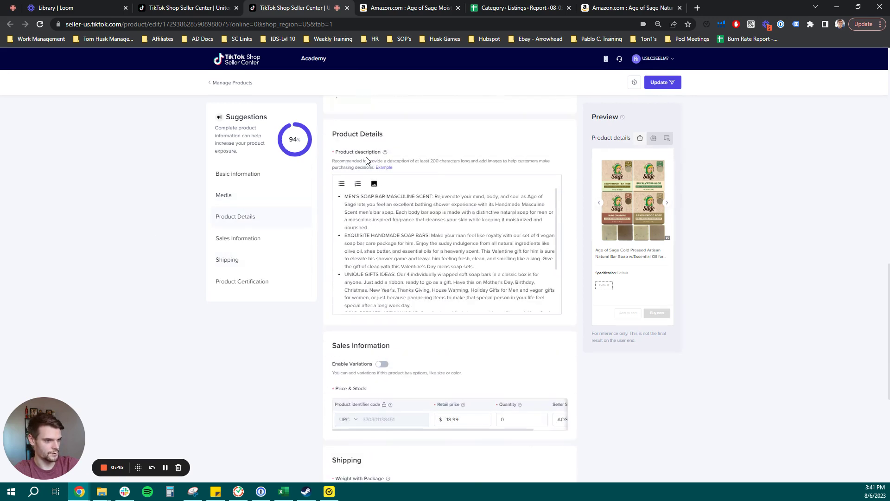
scroll(304, 298, "down", 3)
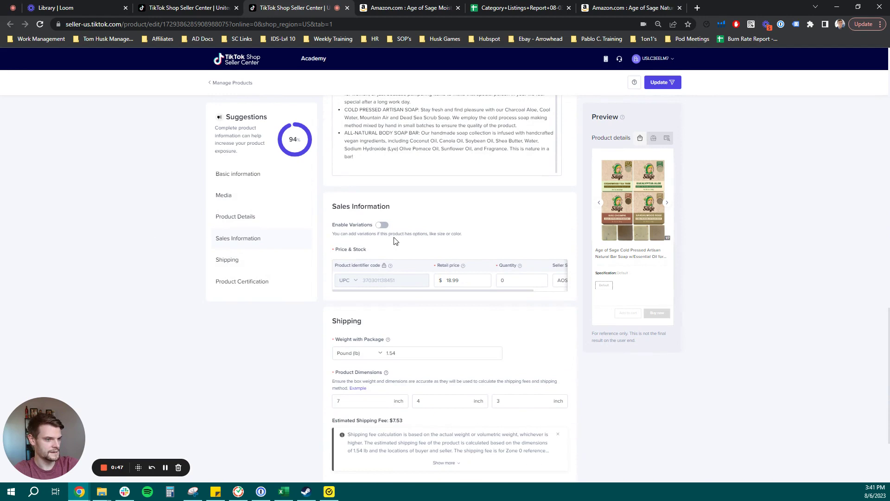
- Enable variations on the soap listing and choose Specification as the variation name
left_click(381, 225)
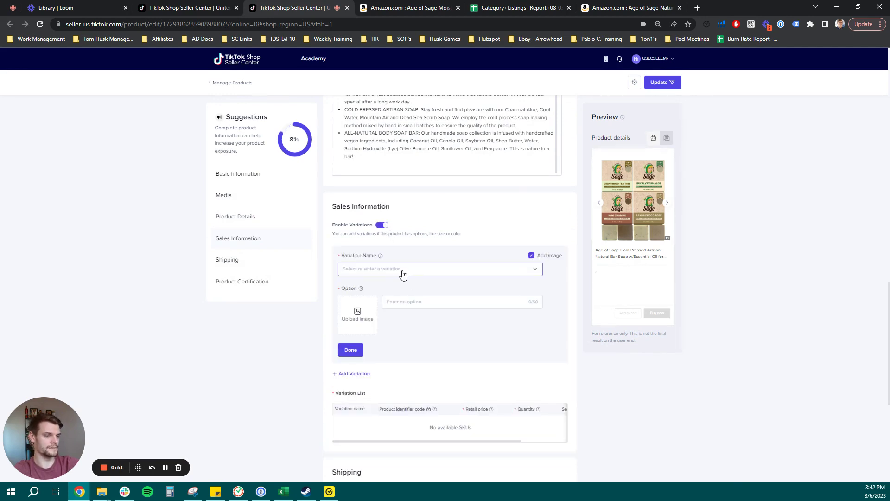
mouse_move(382, 256)
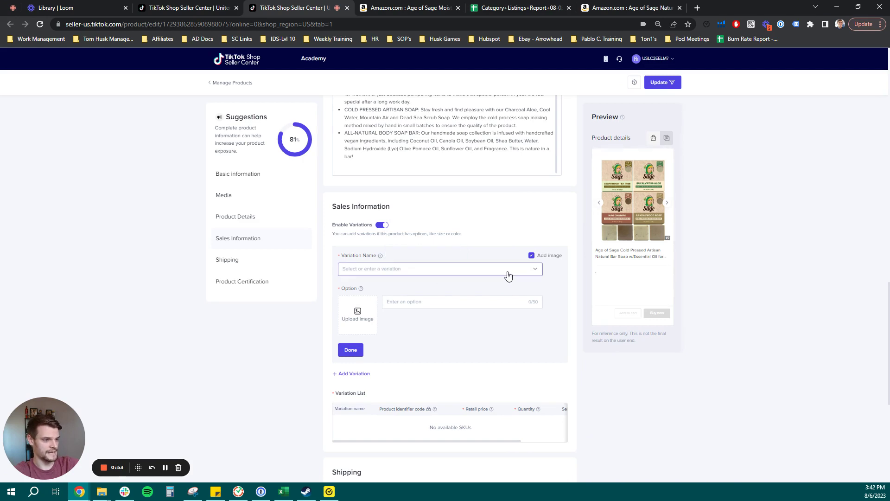
left_click(496, 274)
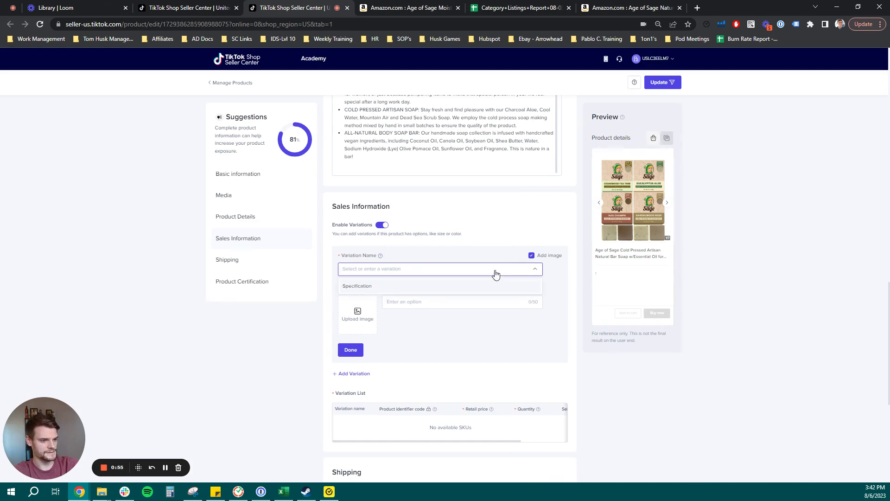
left_click(415, 288)
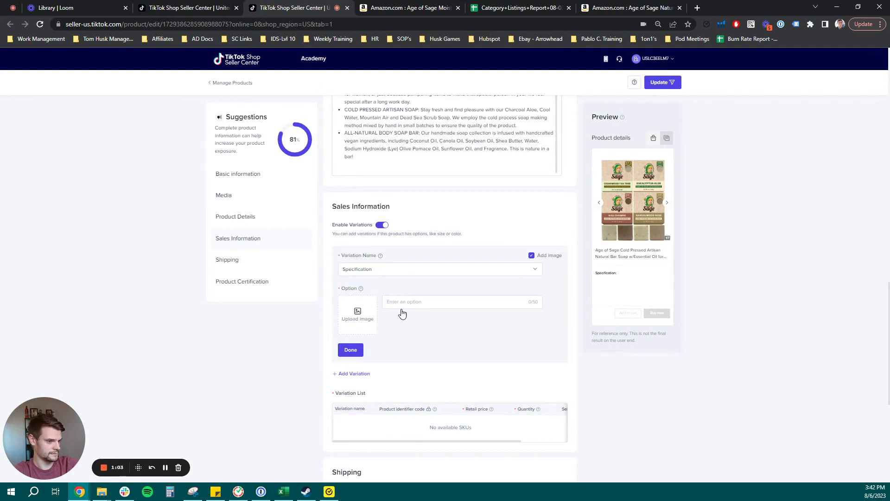
left_click(402, 303)
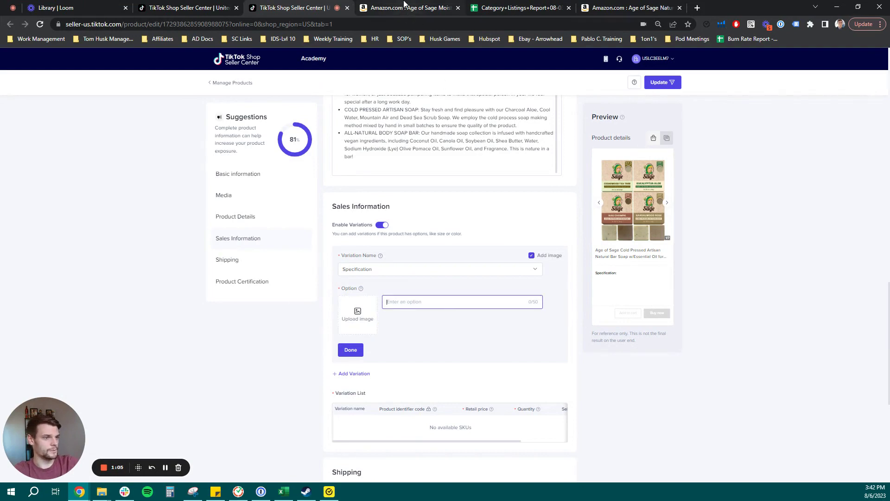
- Compare the soap's scent packs on the Amazon page, leaving Macho selected
left_click(402, 7)
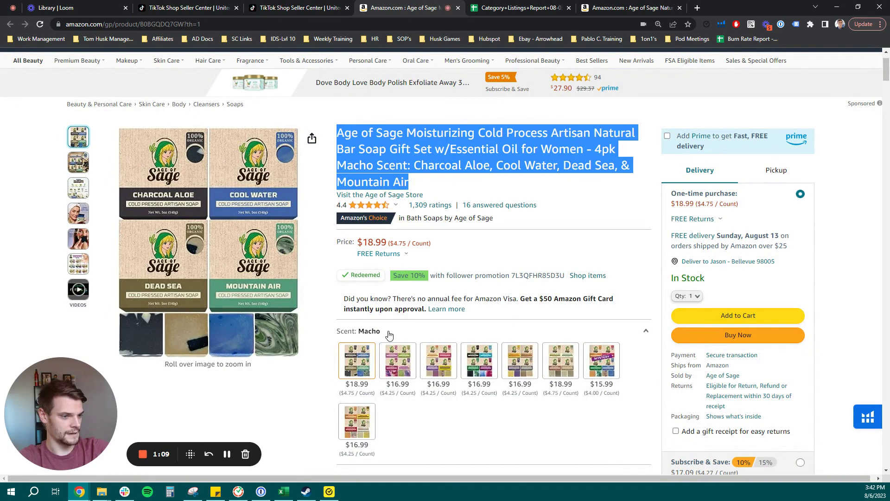
mouse_move(561, 359)
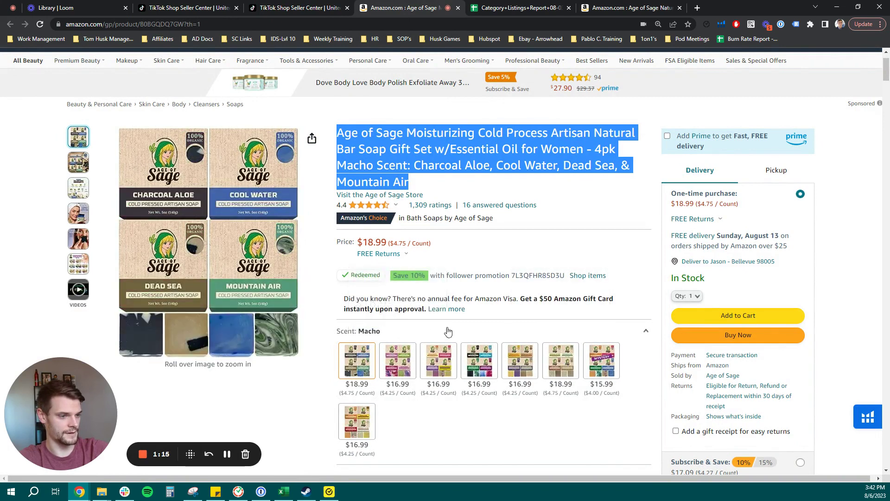
left_click(431, 318)
- Add the option value Macho and upload the soap-grid picture as its image
left_click(297, 8)
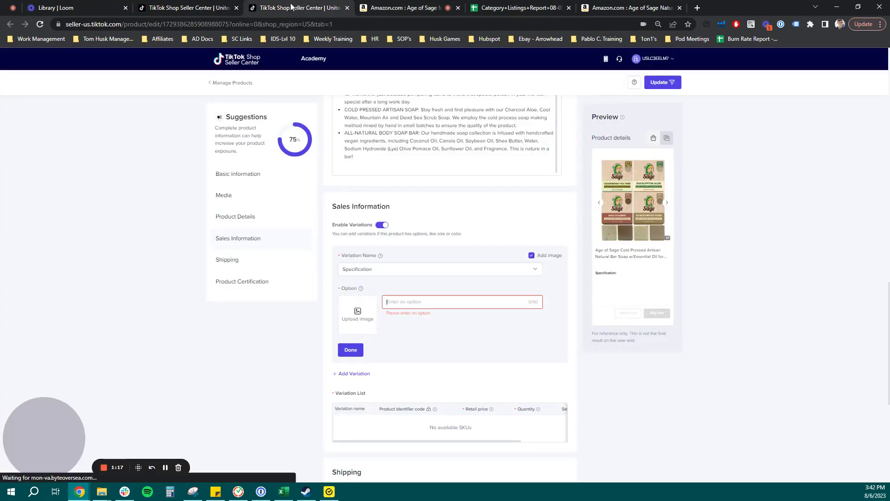
left_click(436, 300)
type("Mach")
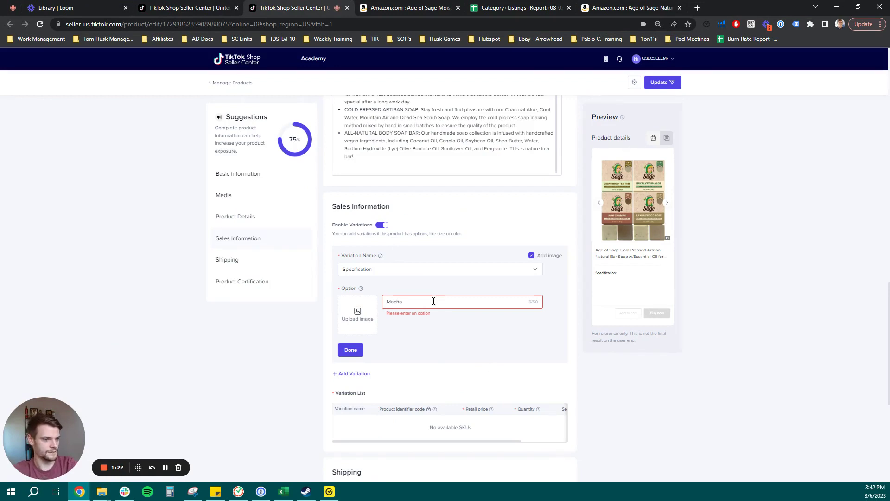
type("o")
left_click(357, 315)
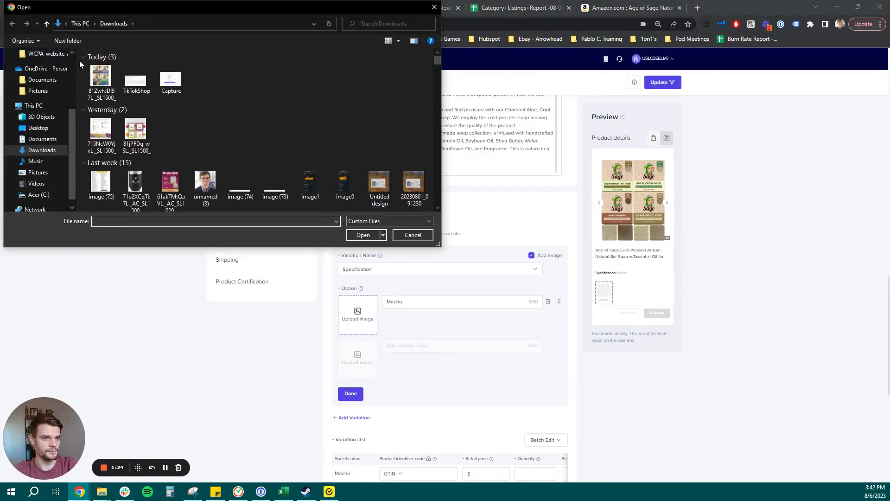
double_click(101, 76)
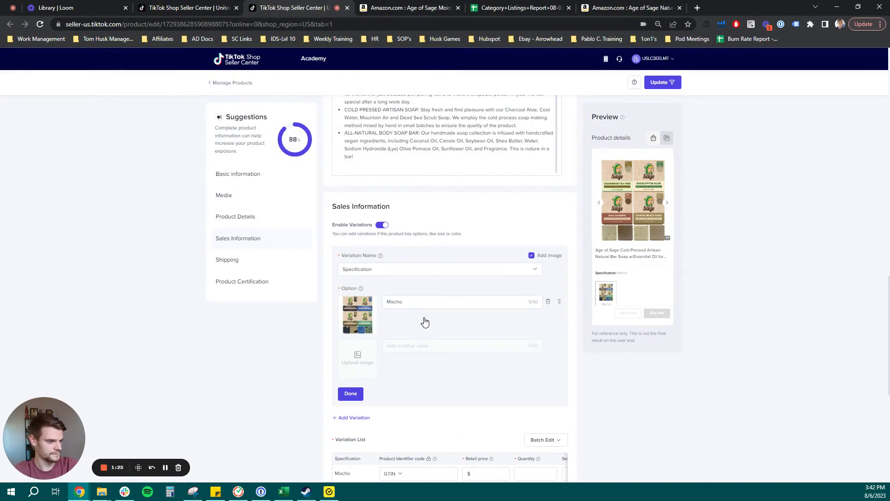
left_click(424, 348)
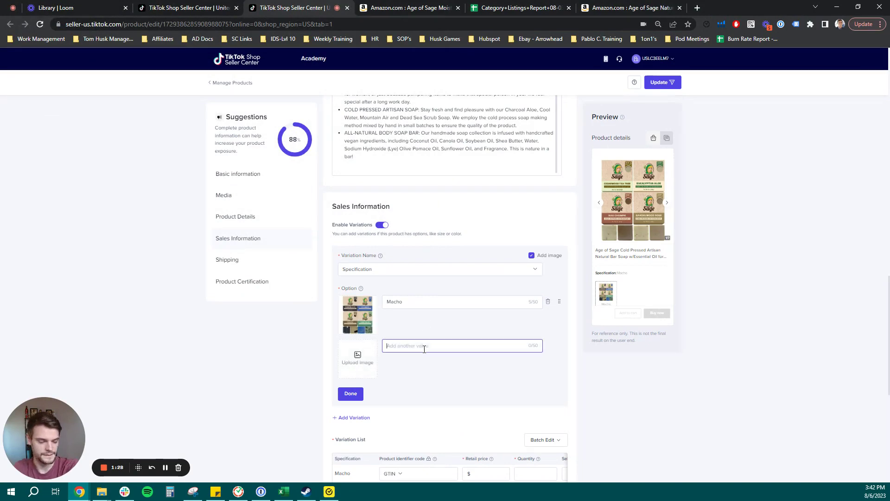
- Switch the Amazon soap page to the Masculine scent pack
left_click(407, 8)
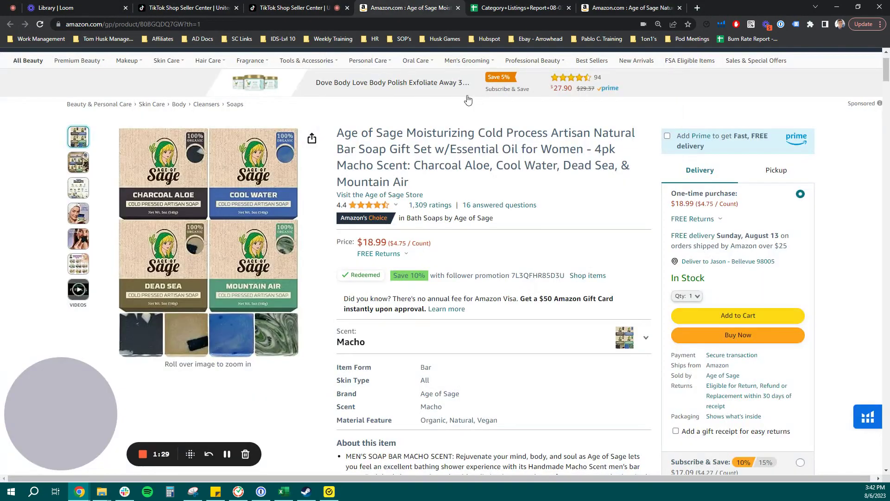
scroll(467, 254, "down", 3)
scroll(468, 254, "up", 3)
scroll(468, 254, "down", 4)
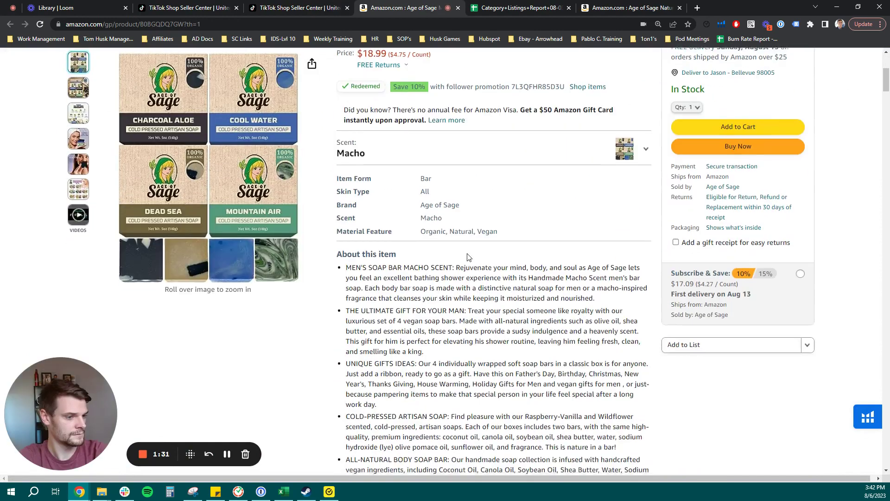
scroll(467, 254, "up", 4)
left_click(642, 341)
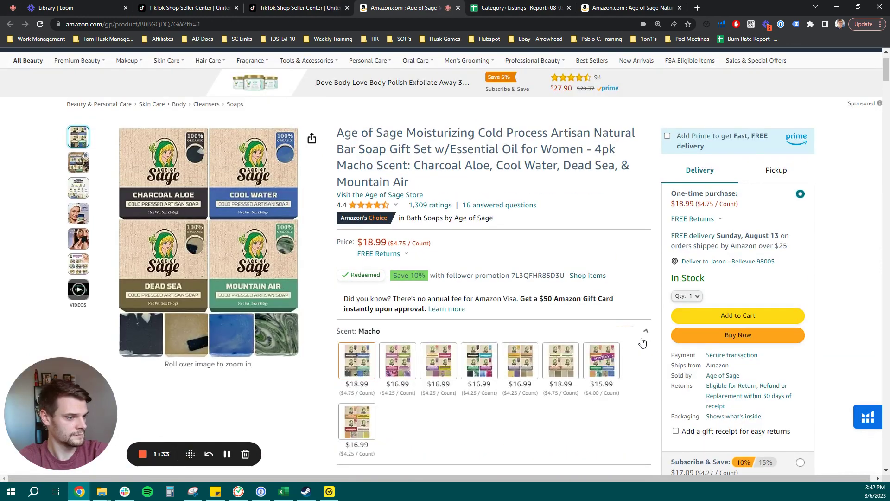
left_click(560, 360)
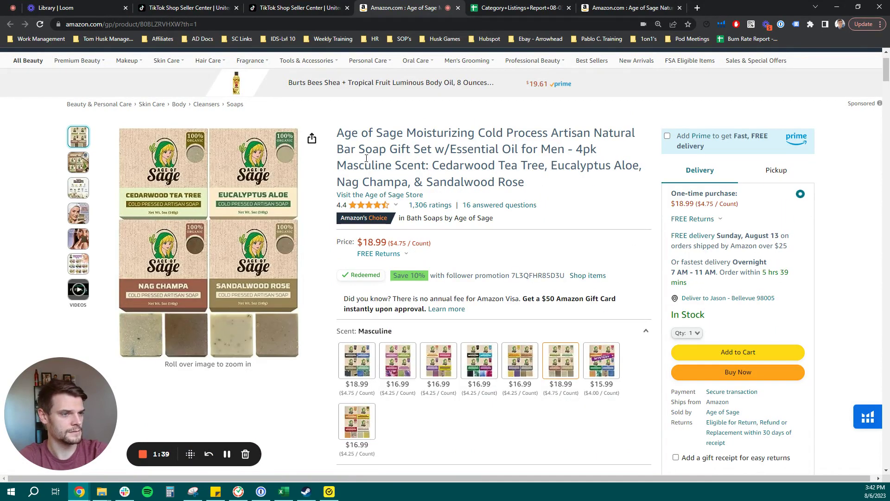
left_click(297, 8)
left_click(404, 8)
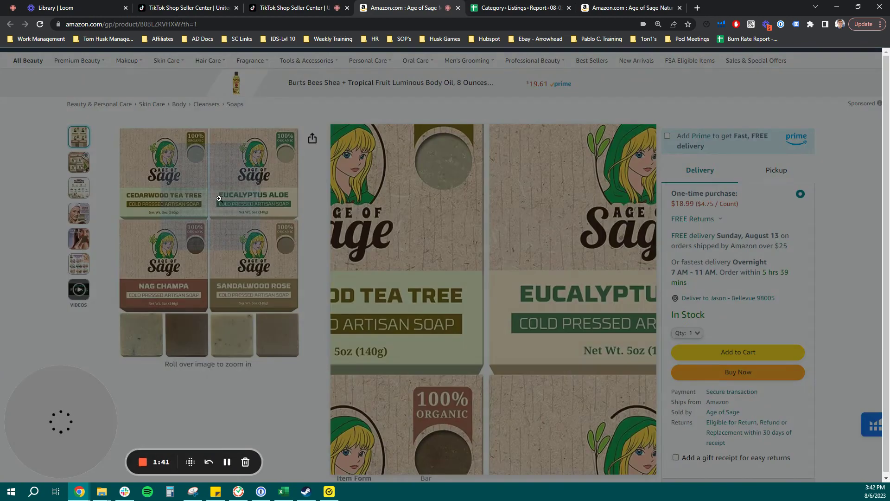
- Open the Masculine main image in its own tab and save it as a jpg
left_click(219, 198)
right_click(374, 207)
left_click(402, 216)
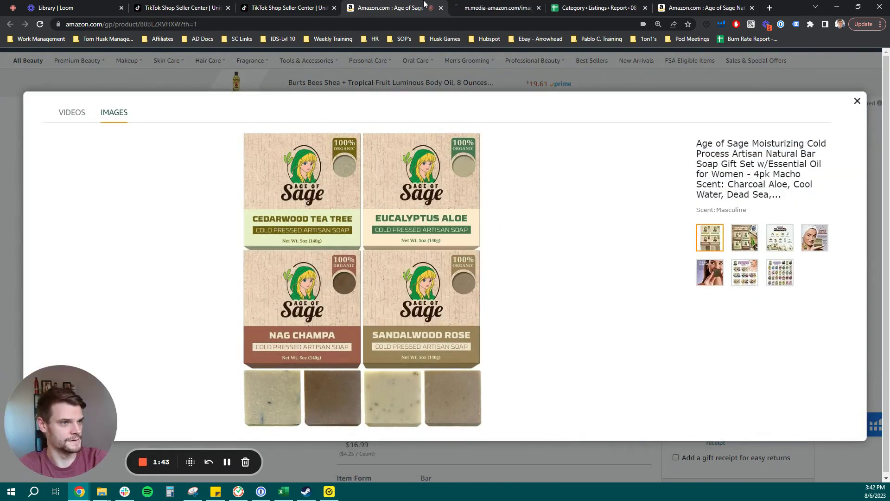
left_click(487, 8)
right_click(386, 256)
left_click(411, 274)
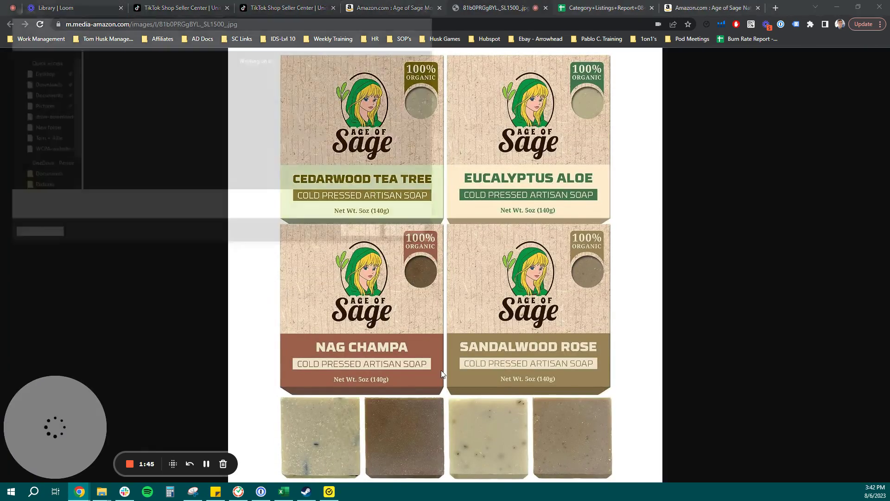
left_click(365, 233)
- Enter Masculine as the second variation option value
left_click(287, 8)
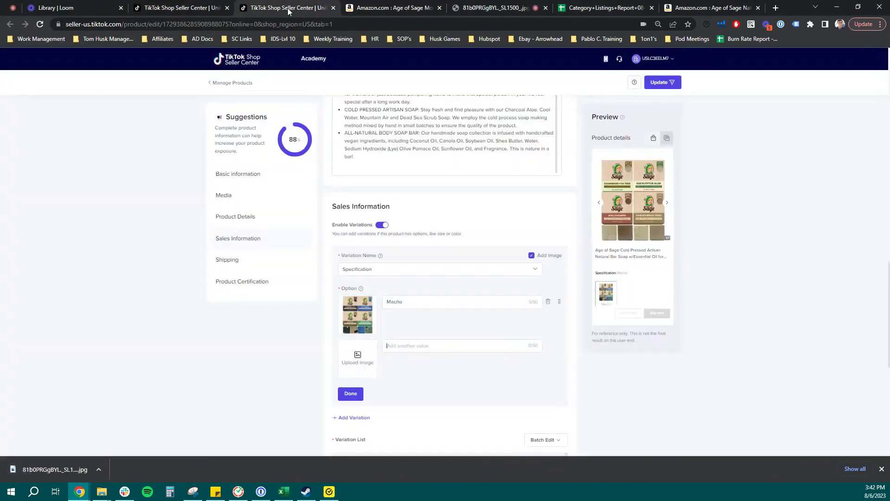
left_click(427, 346)
type("Ma")
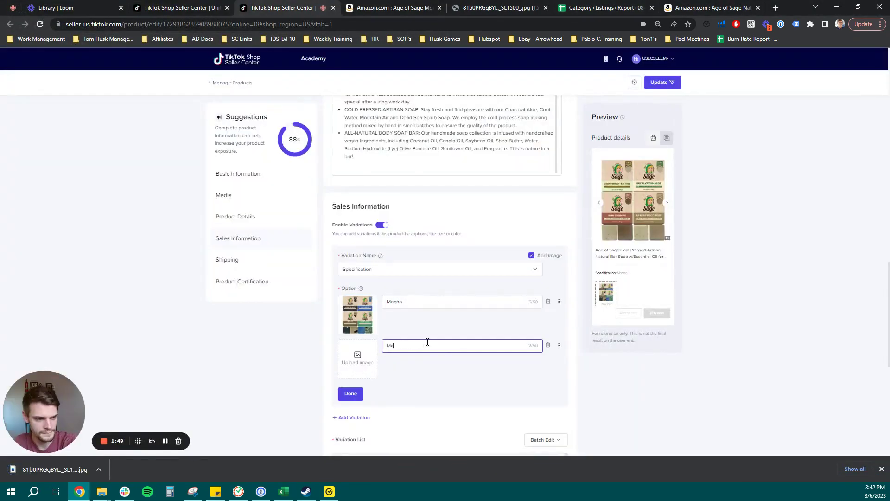
type("sculine")
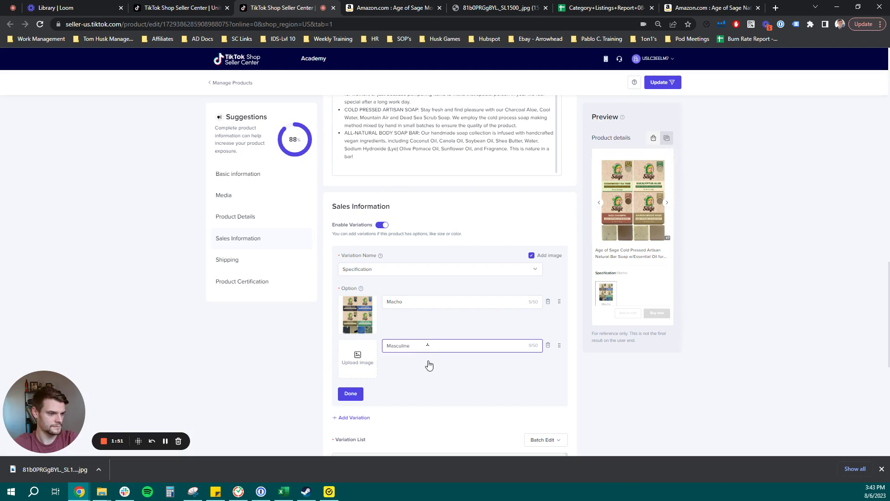
- Upload the downloaded soap image as the Masculine option's picture
scroll(243, 316, "down", 3)
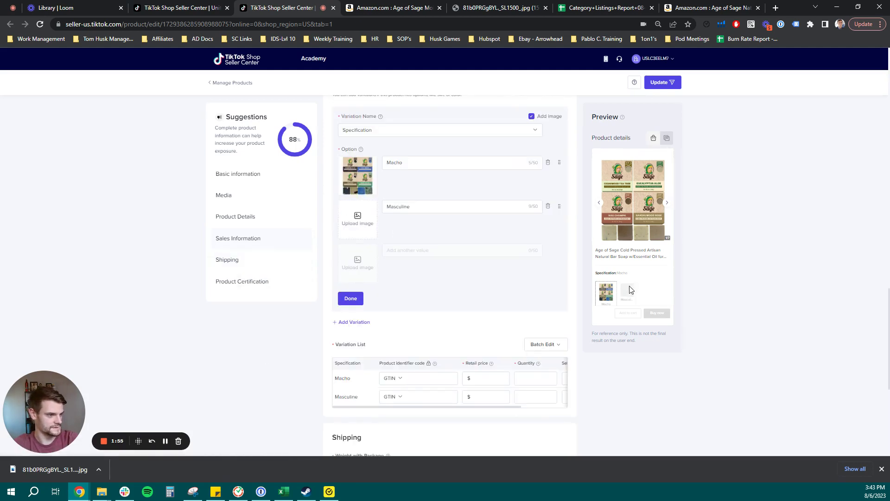
scroll(630, 289, "down", 1)
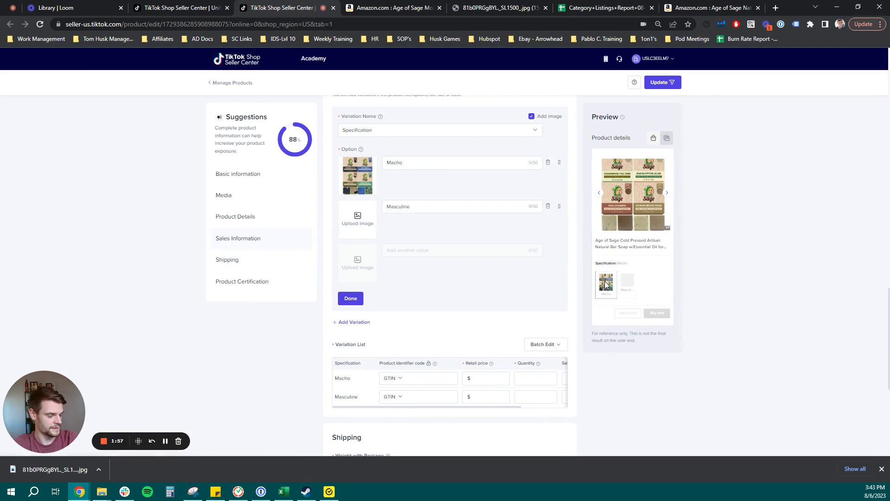
scroll(610, 216, "up", 1)
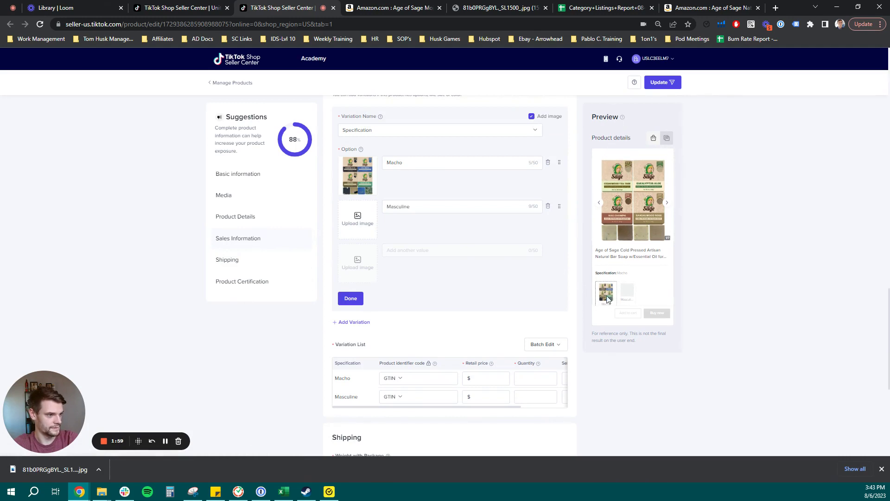
scroll(621, 288, "down", 1)
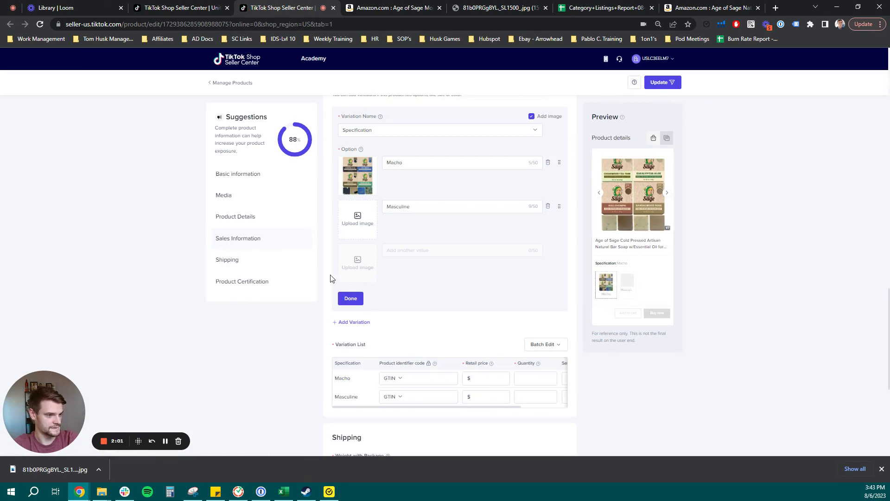
left_click(362, 224)
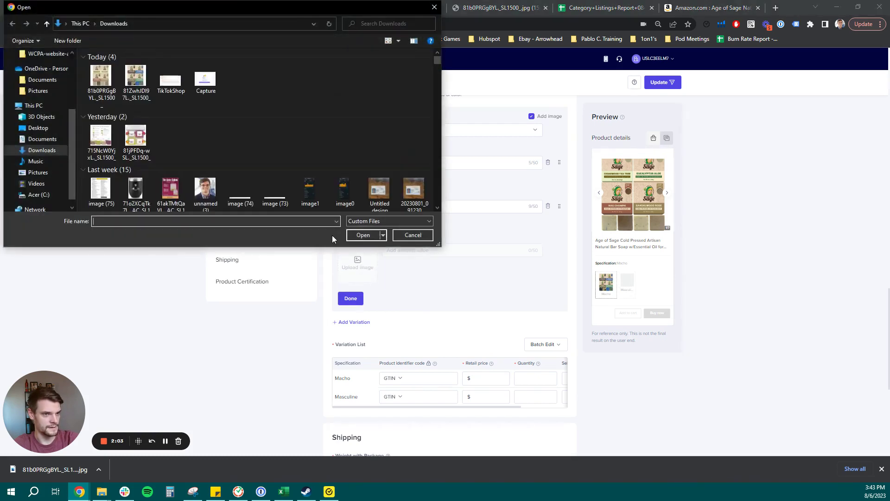
double_click(100, 77)
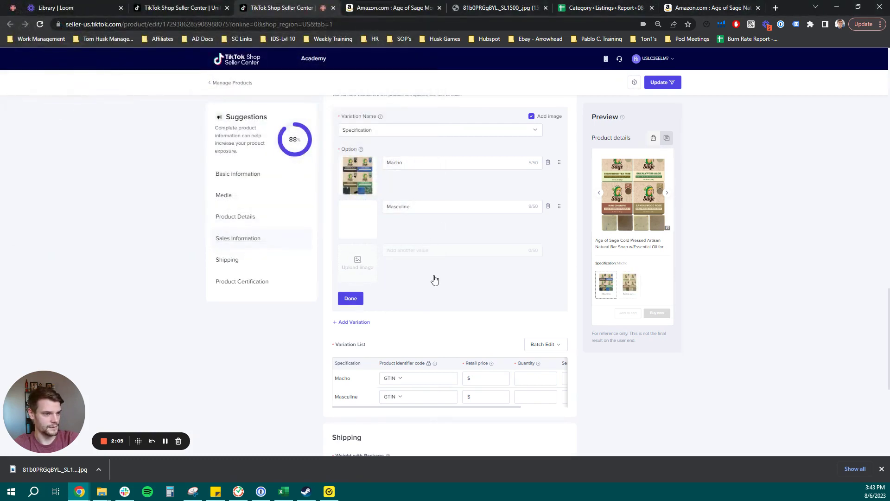
- Set the identifier code type to UPC in both the Macho and Masculine rows
scroll(183, 343, "down", 1)
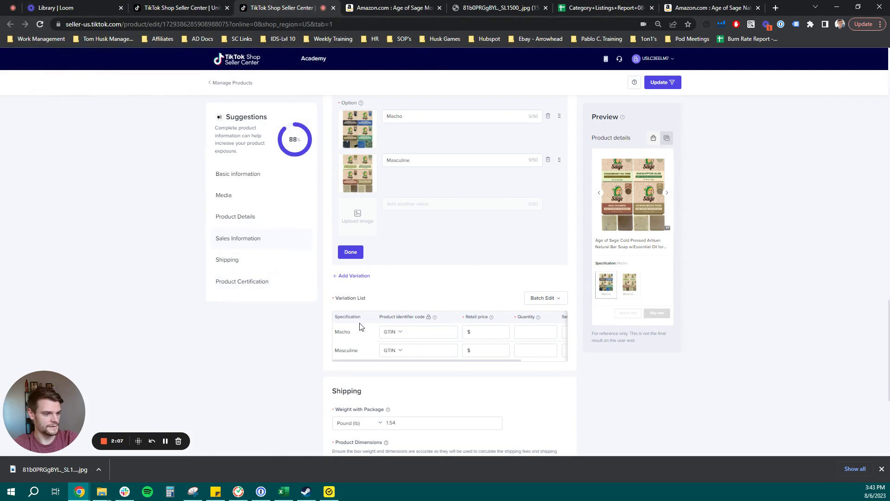
left_click(381, 338)
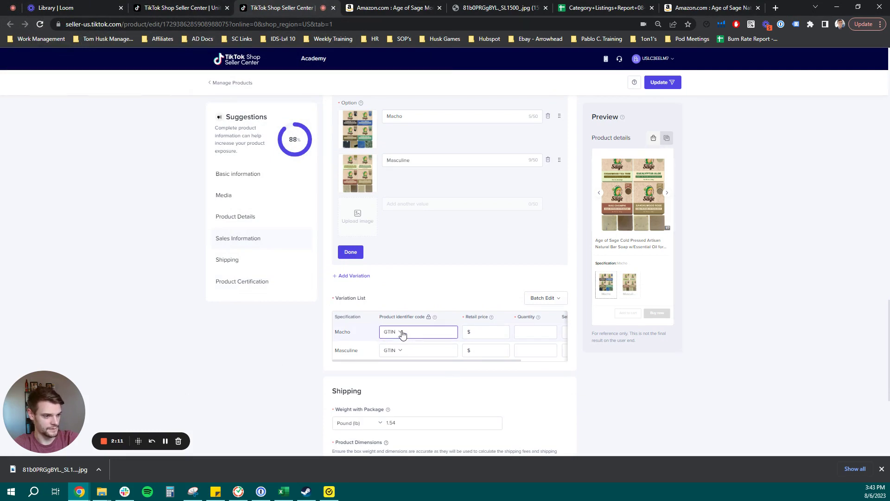
left_click(401, 333)
left_click(390, 376)
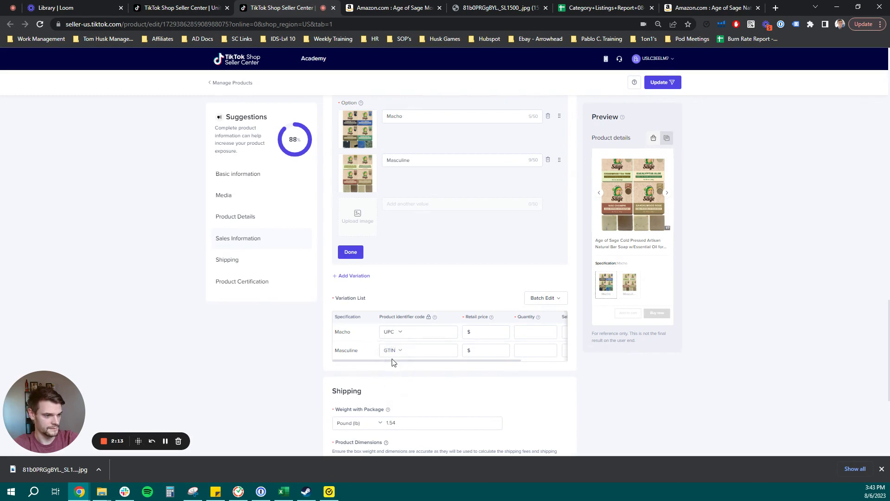
left_click(402, 356)
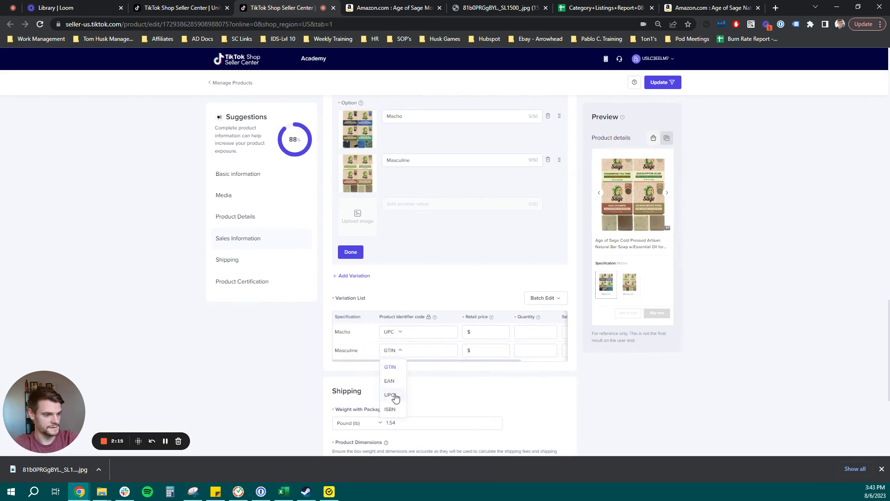
left_click(394, 394)
key("ctrl+shift+l")
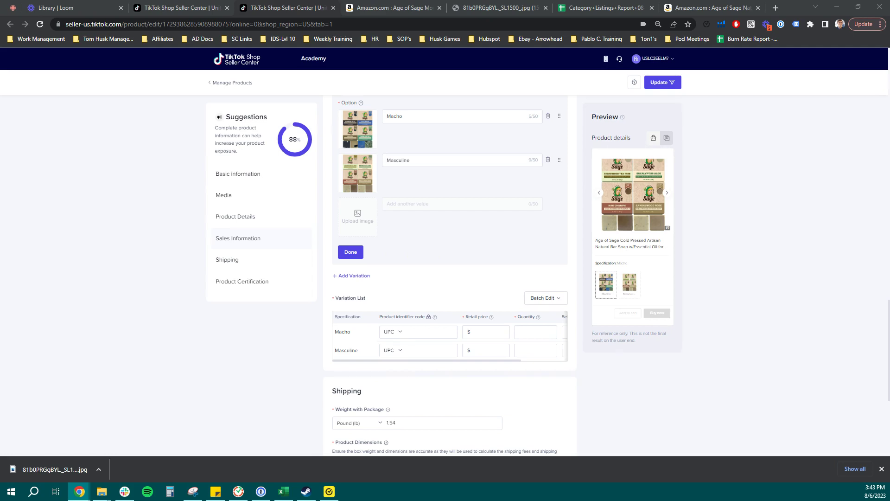
left_click(429, 331)
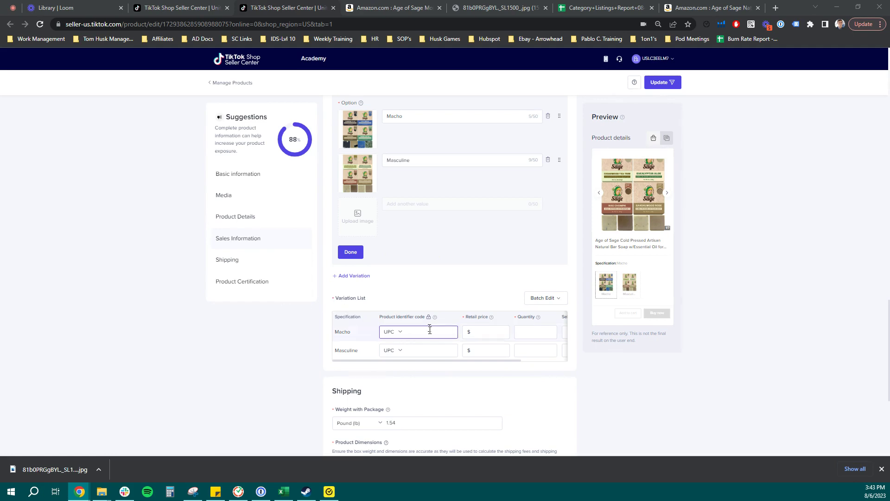
key("ctrl+v")
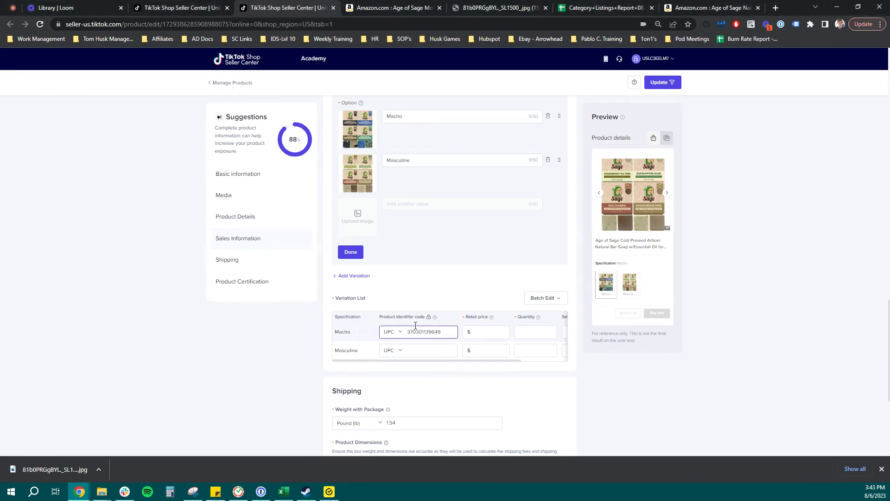
key("Tab")
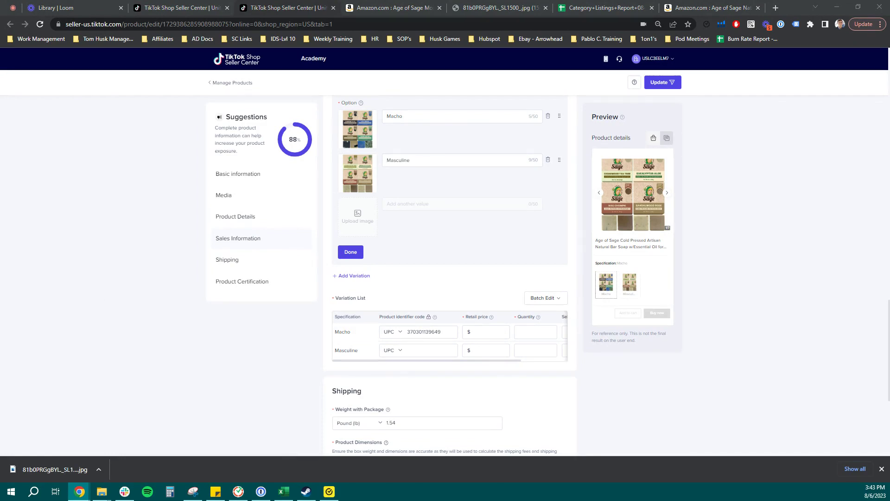
left_click(486, 331)
type("18.99")
left_click(532, 332)
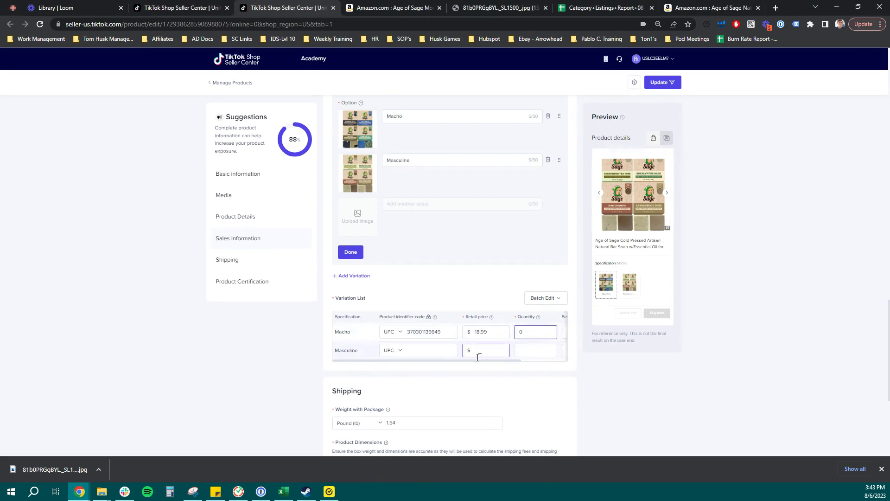
left_click_drag(473, 361, 527, 372)
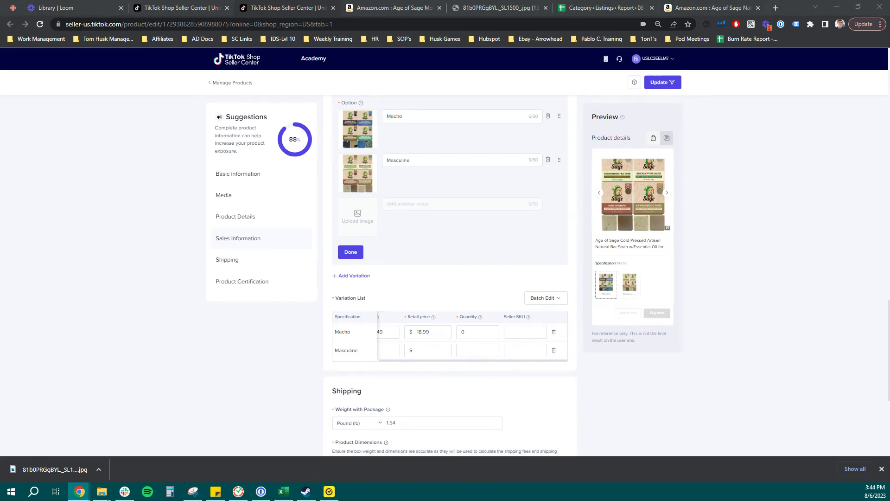
left_click(524, 331)
key("ctrl+v")
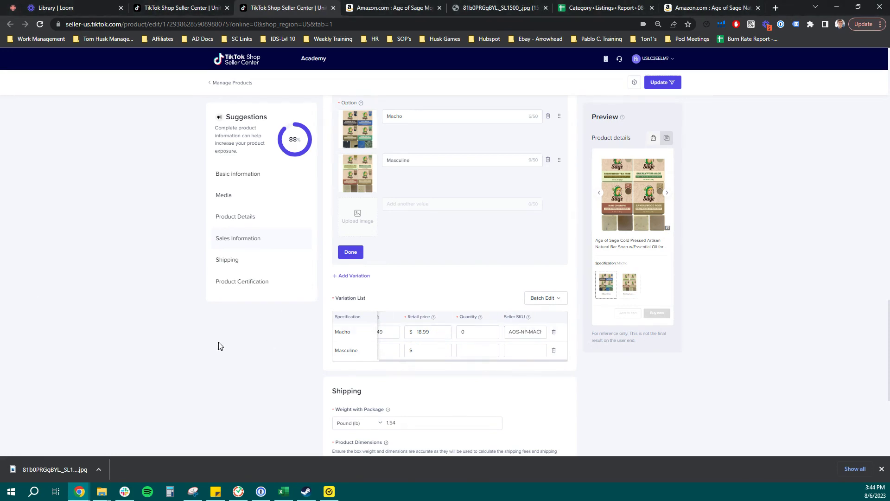
scroll(325, 334, "down", 1)
left_click(443, 304)
left_click_drag(444, 315, 332, 317)
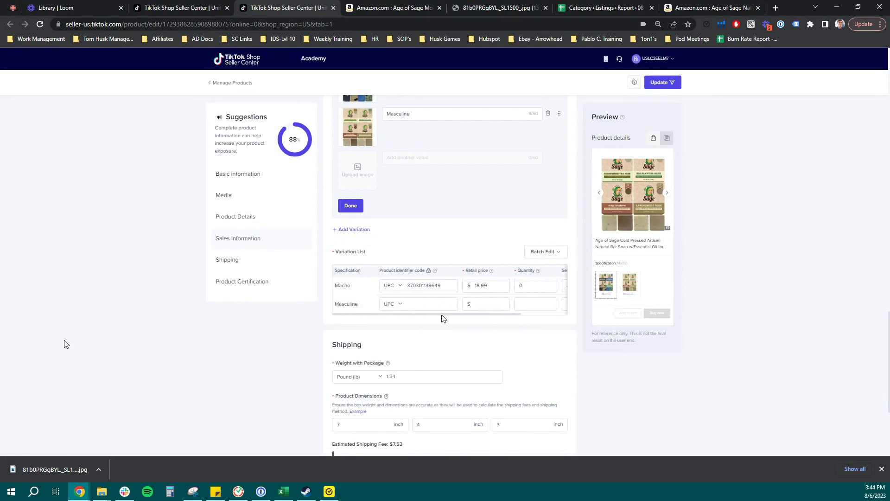
scroll(441, 318, "down", 2)
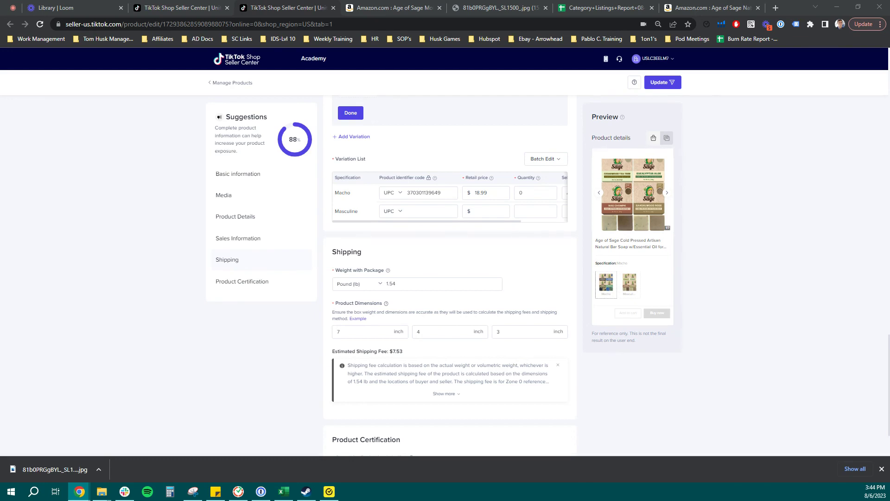
left_click(389, 8)
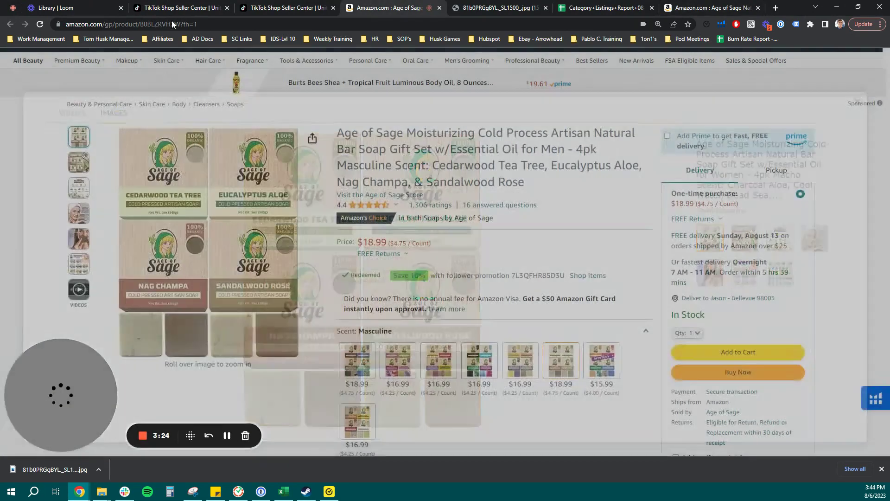
double_click(169, 22)
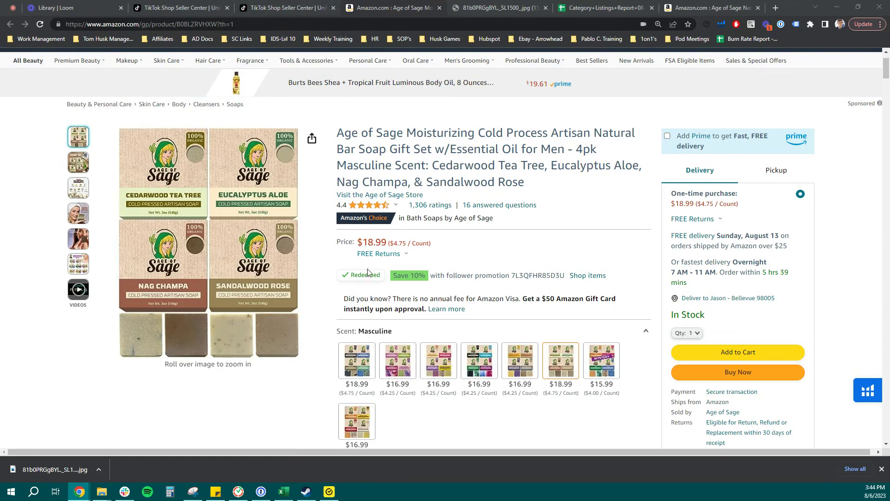
left_click(249, 8)
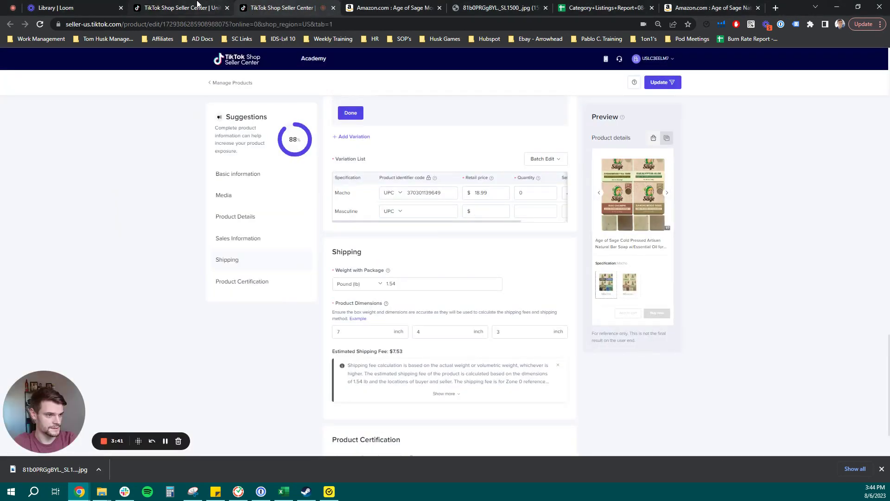
- Paste the Masculine variation's UPC code into its identifier field
left_click(423, 211)
key("ctrl+v")
left_click(496, 214)
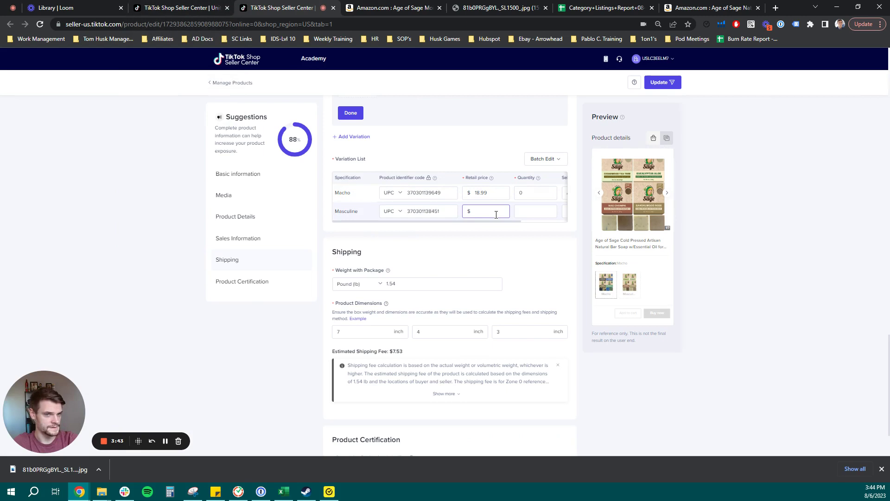
left_click(400, 225)
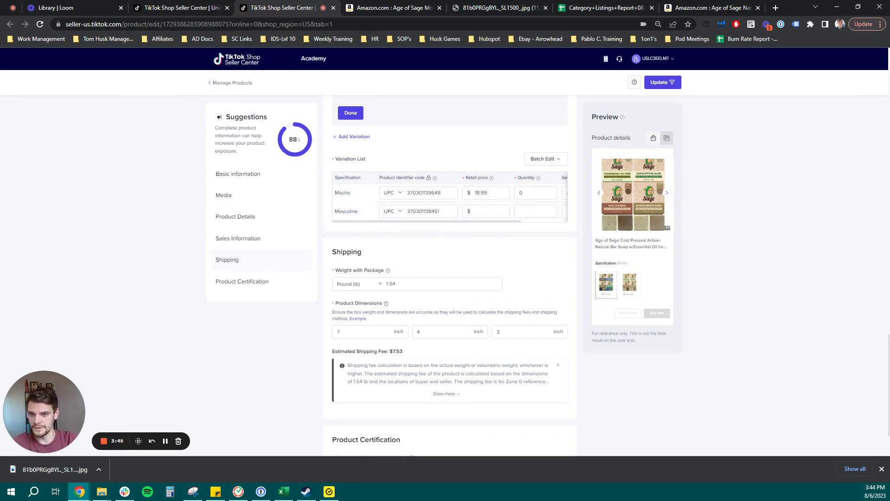
- Copy the 18.99 price from Amazon Seller Central into Masculine's retail price, with quantity 0
left_click(385, 6)
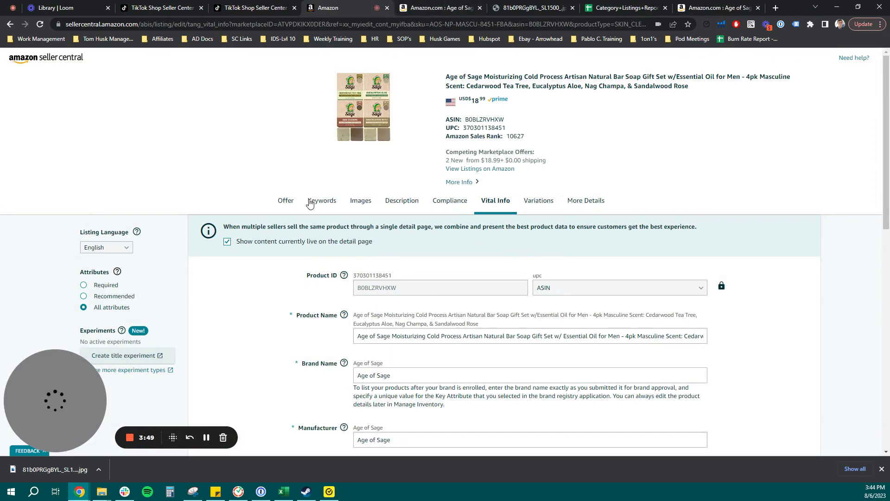
left_click(286, 201)
left_click(397, 299)
double_click(397, 299)
key("ctrl+c")
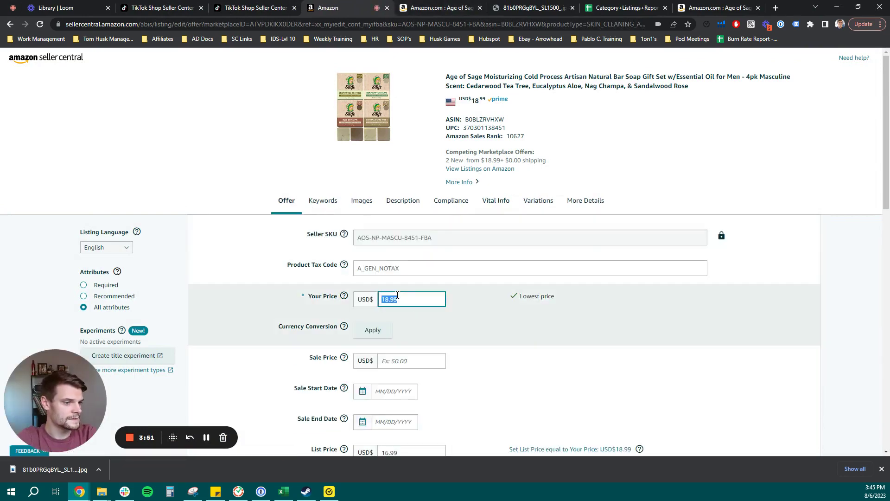
left_click(411, 5)
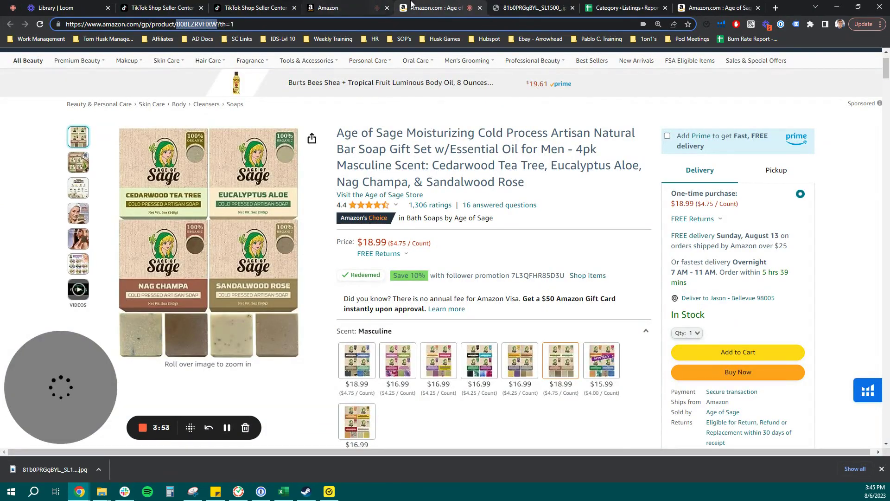
left_click(254, 7)
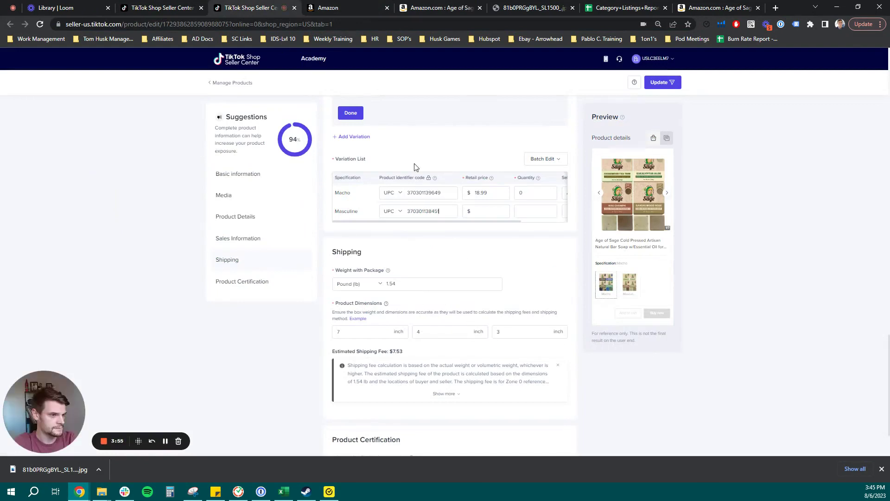
left_click(499, 211)
key("ctrl+v")
left_click(533, 212)
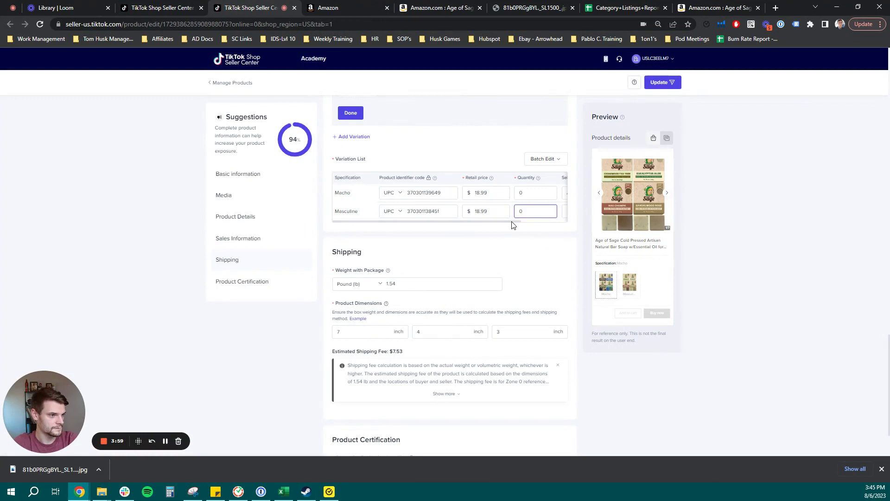
left_click_drag(513, 225, 564, 224)
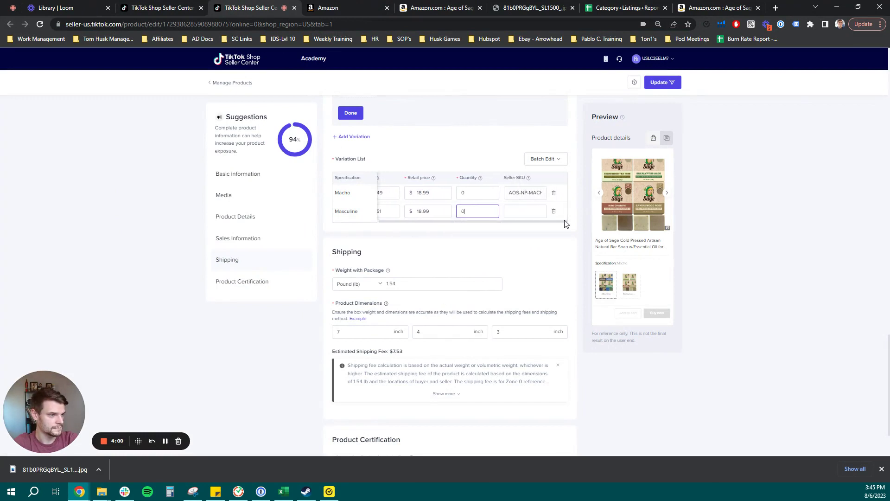
- Copy seller SKU AOS-NP-MASCU-8451, without the FBA suffix, into Masculine's Seller SKU field
left_click(341, 5)
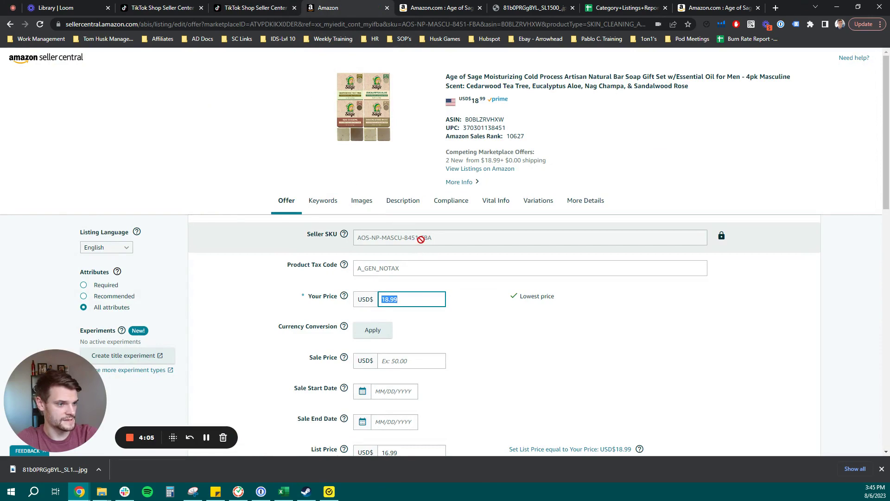
left_click_drag(419, 239, 354, 238)
key("ctrl+c")
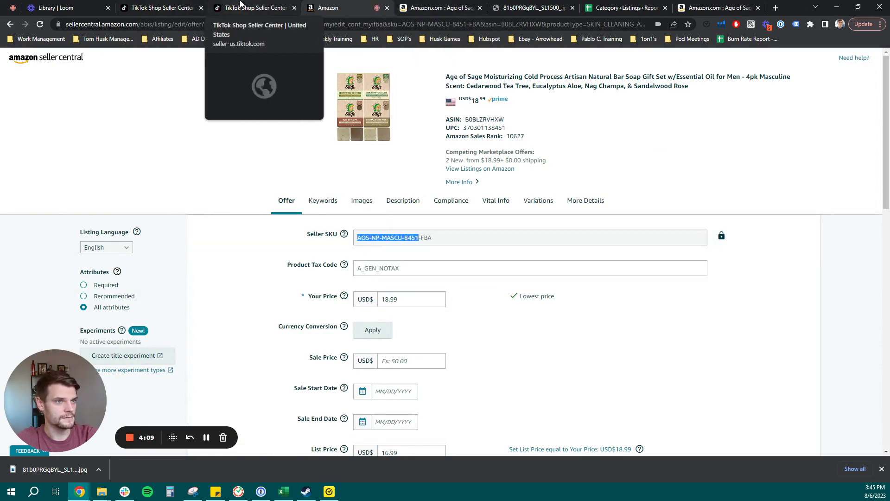
left_click(224, 3)
left_click(521, 211)
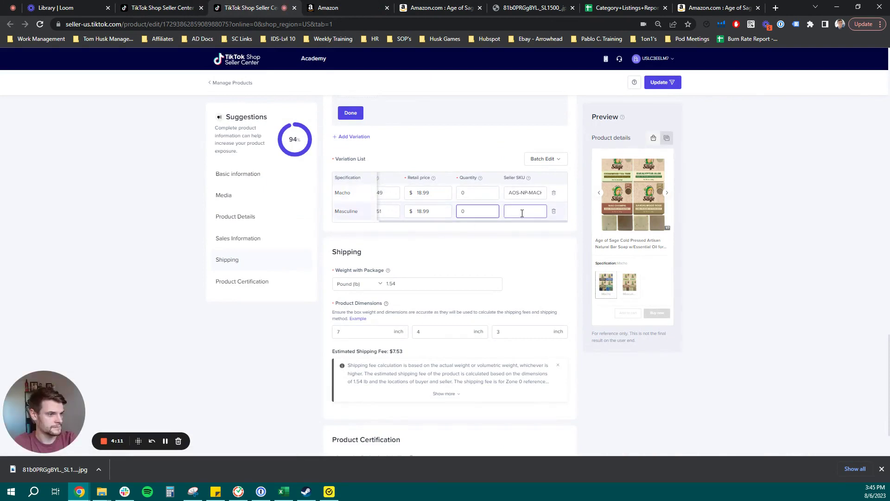
key("ctrl+v")
left_click(118, 221)
scroll(108, 204, "down", 1)
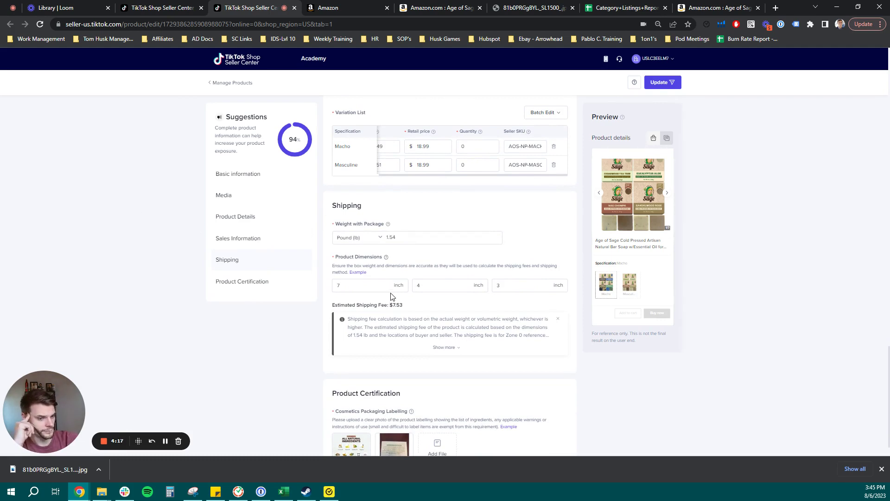
scroll(393, 291, "up", 4)
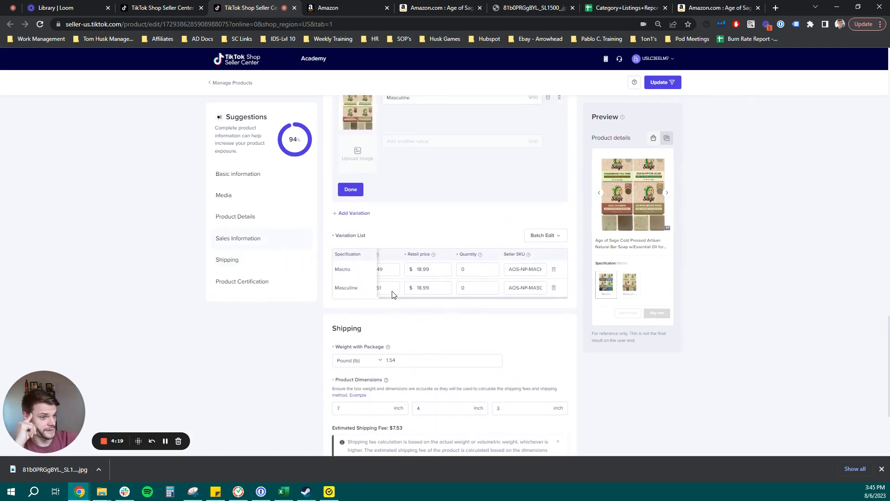
scroll(393, 295, "up", 1)
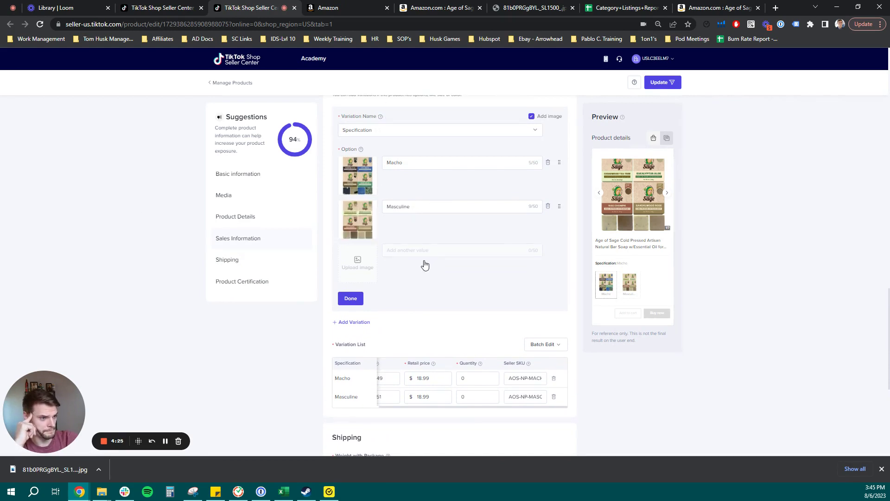
scroll(183, 232, "down", 4)
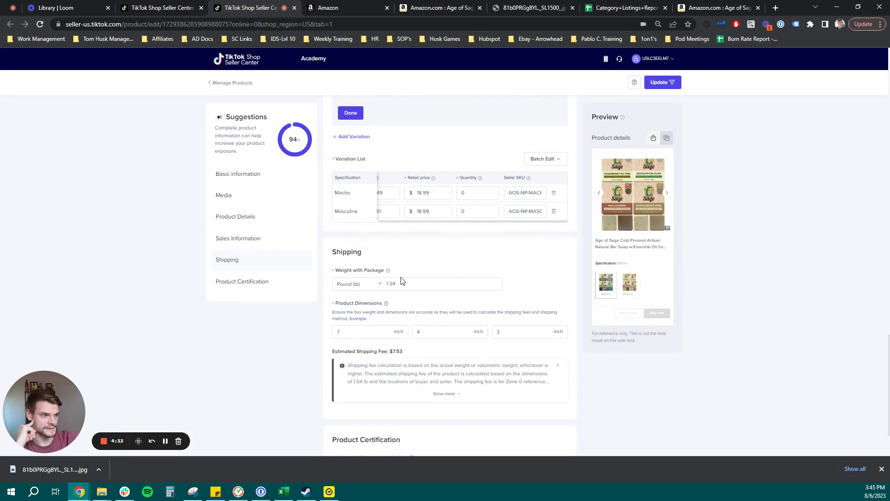
scroll(159, 246, "up", 3)
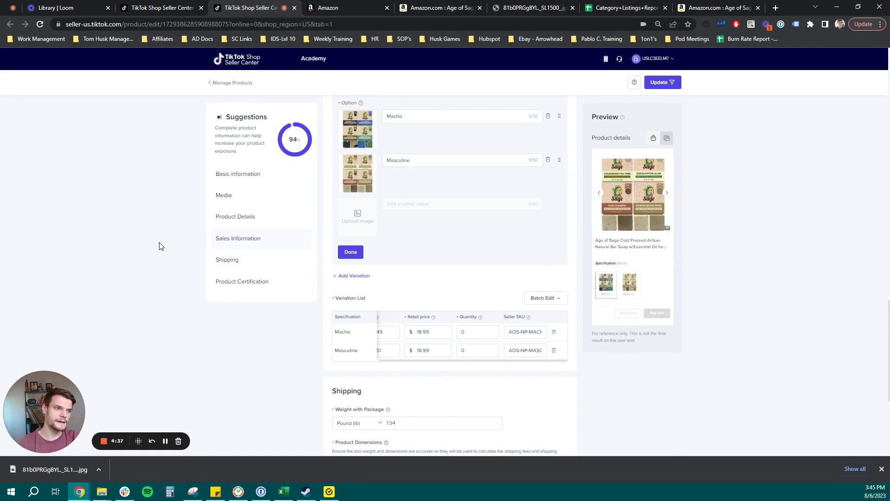
scroll(167, 248, "down", 4)
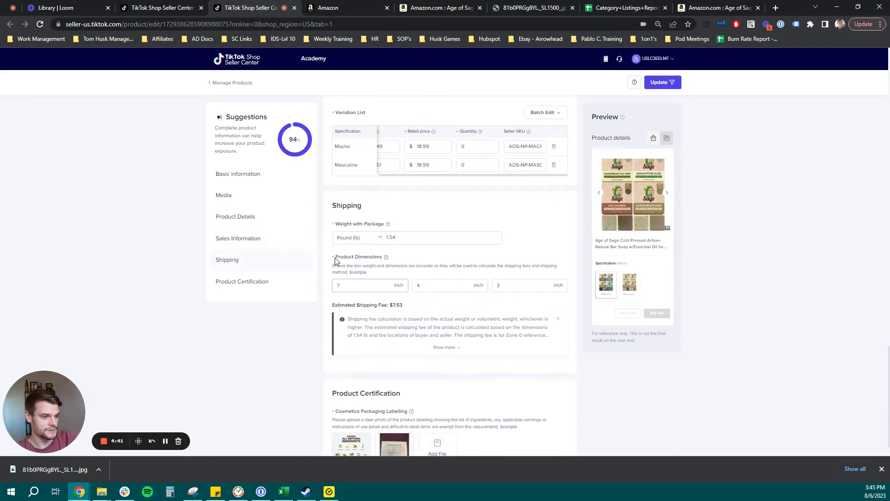
left_click(352, 287)
key("Tab")
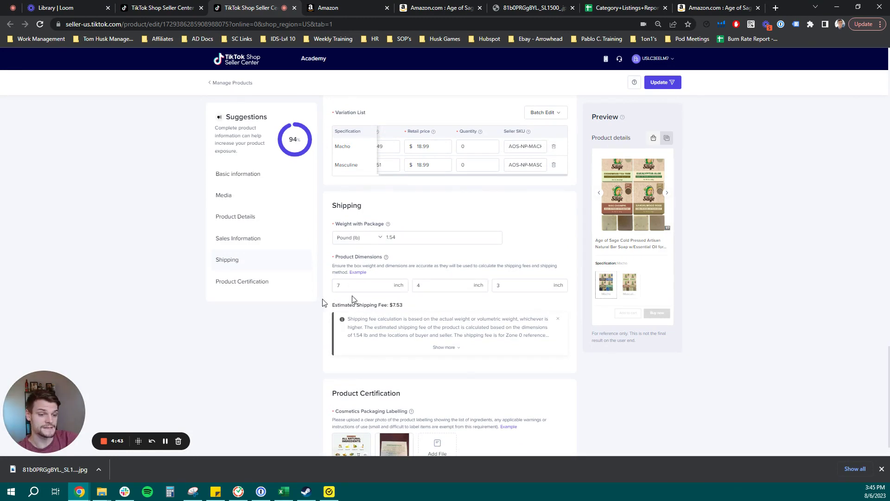
left_click(491, 295)
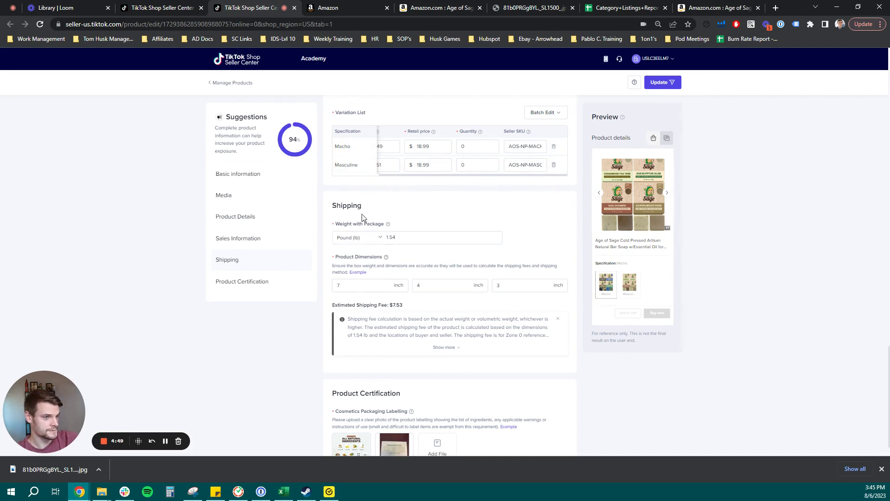
scroll(435, 216, "down", 1)
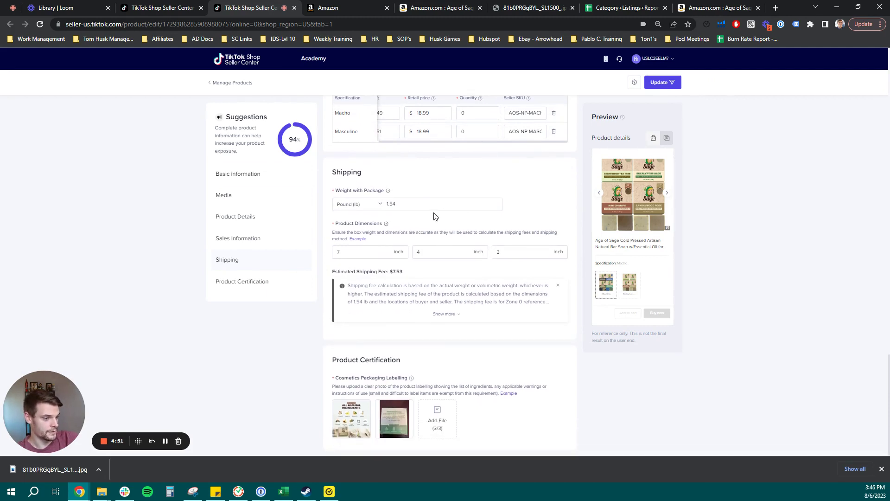
scroll(424, 267, "up", 15)
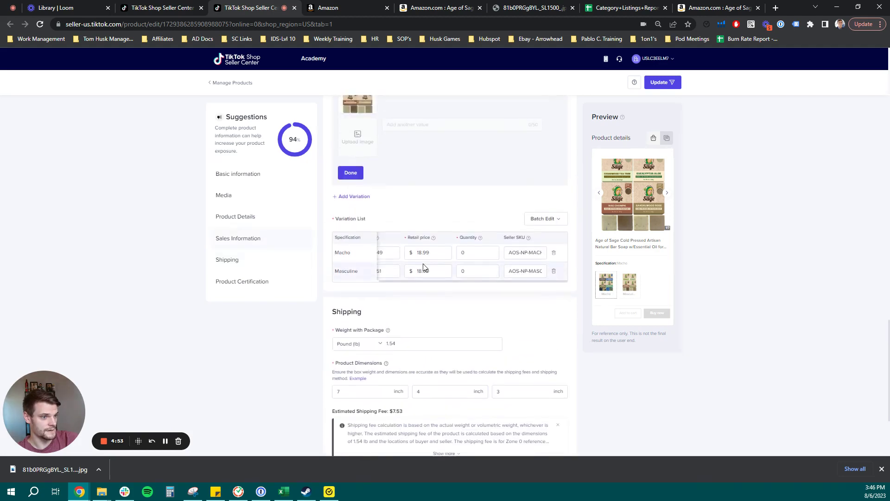
scroll(423, 264, "down", 7)
scroll(423, 263, "down", 5)
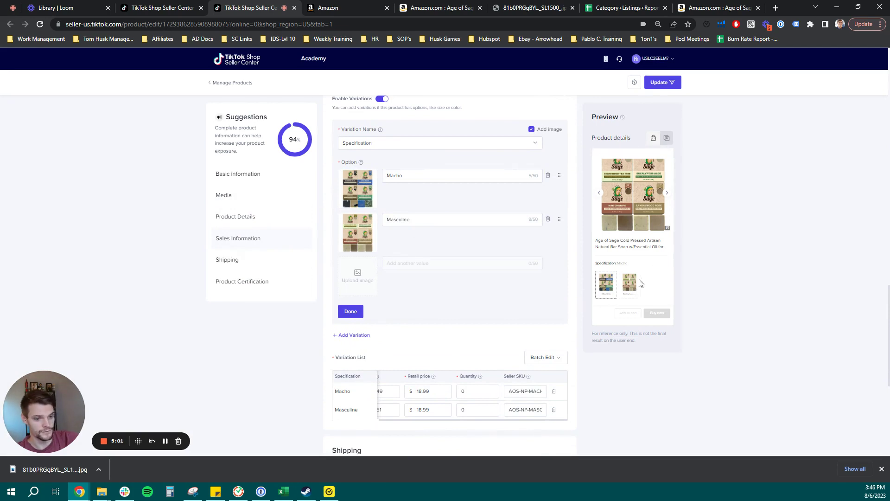
- Page through the preview images, then submit the soap listing changes for review
left_click(668, 194)
left_click(668, 194)
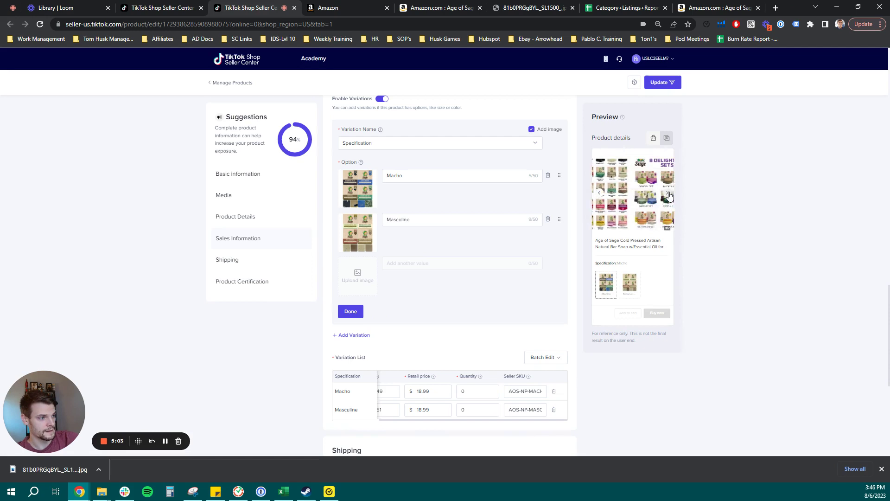
left_click(655, 83)
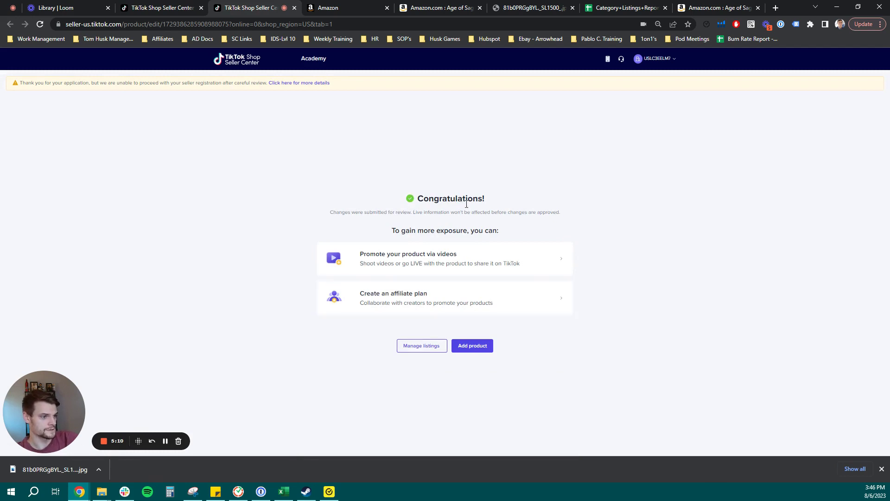
- In Manage listings, expand the soap product to show its Macho and Masculine variants
left_click_drag(466, 204, 421, 338)
left_click(410, 346)
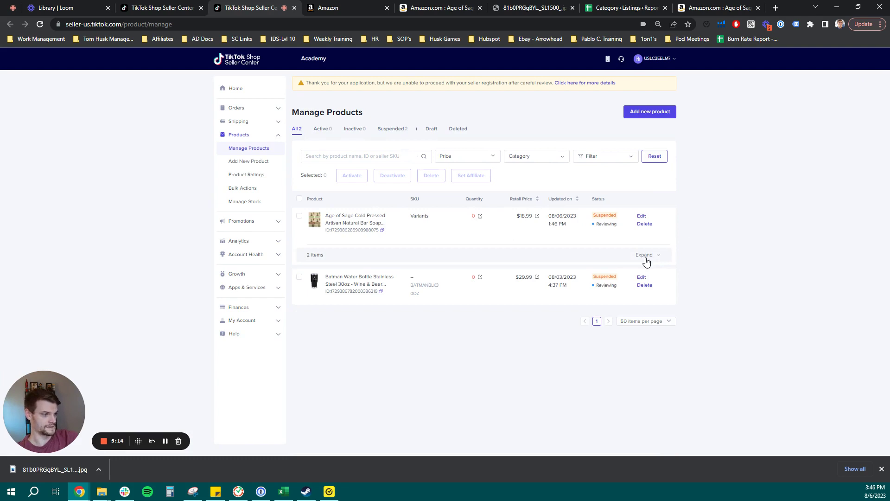
left_click(646, 261)
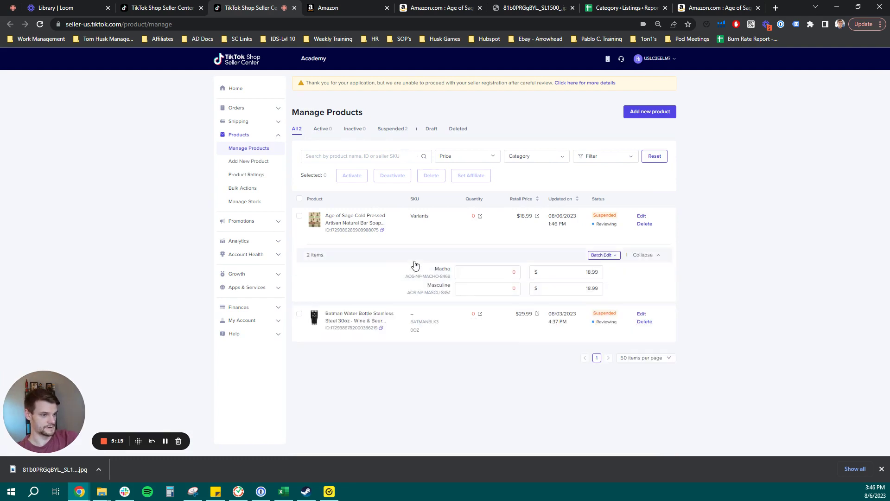
- Review the Macho and Masculine variant names, SKUs and $18.99 prices, leaving them unchanged
double_click(442, 268)
left_click_drag(426, 283, 454, 286)
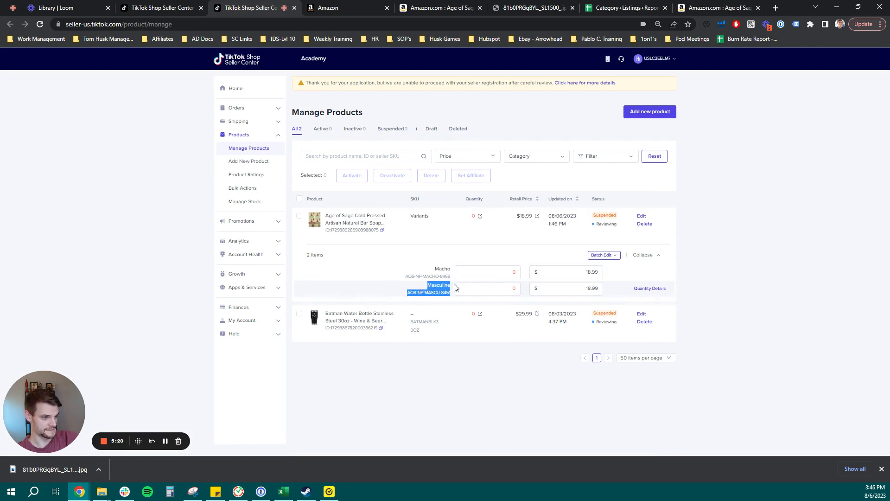
left_click(485, 272)
left_click(569, 270)
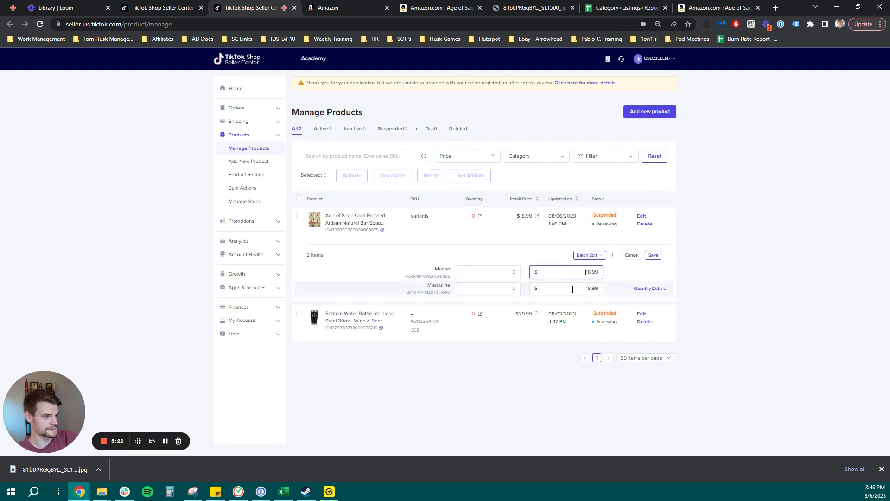
left_click(569, 288)
left_click(775, 209)
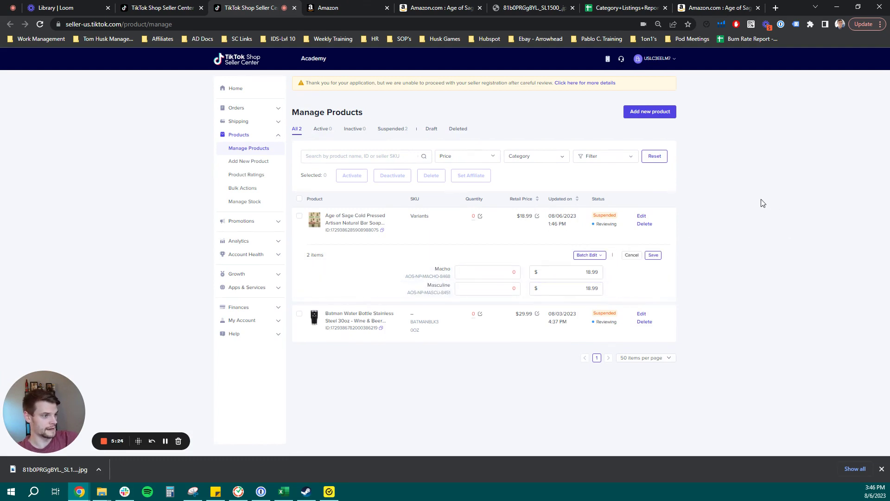